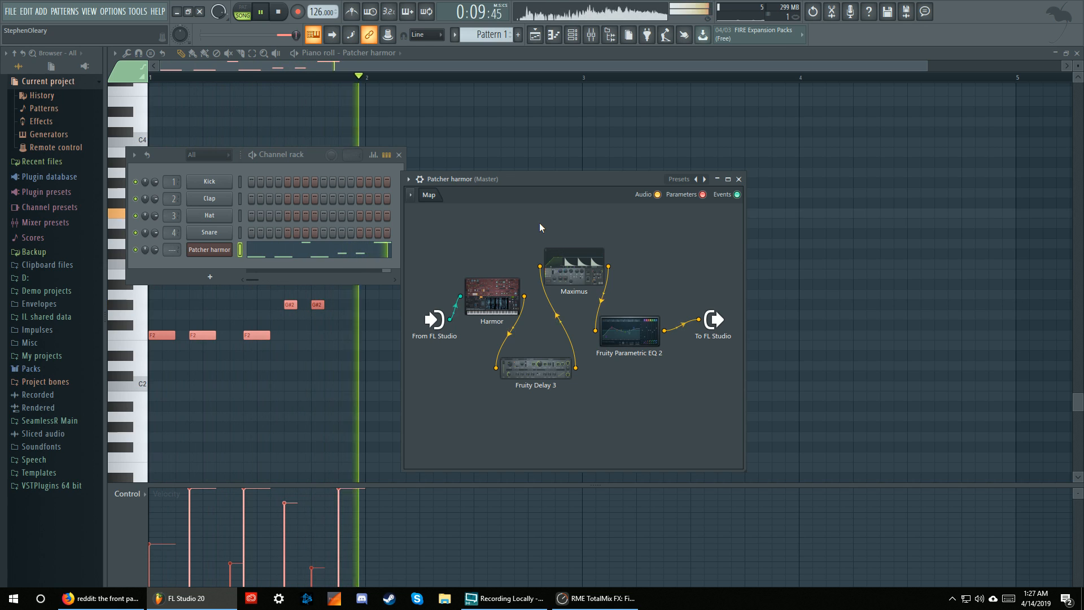
# Check Pattern 1's clip in the playlist and show the Patcher harmor channel's notes in the piano roll.
pyautogui.click(546, 37)
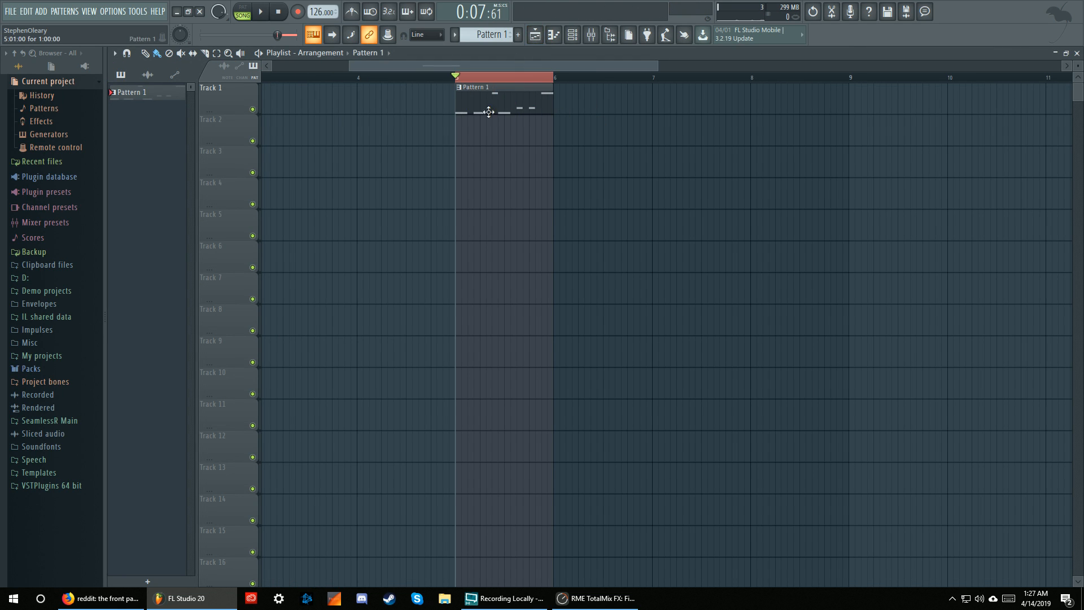
pyautogui.click(572, 35)
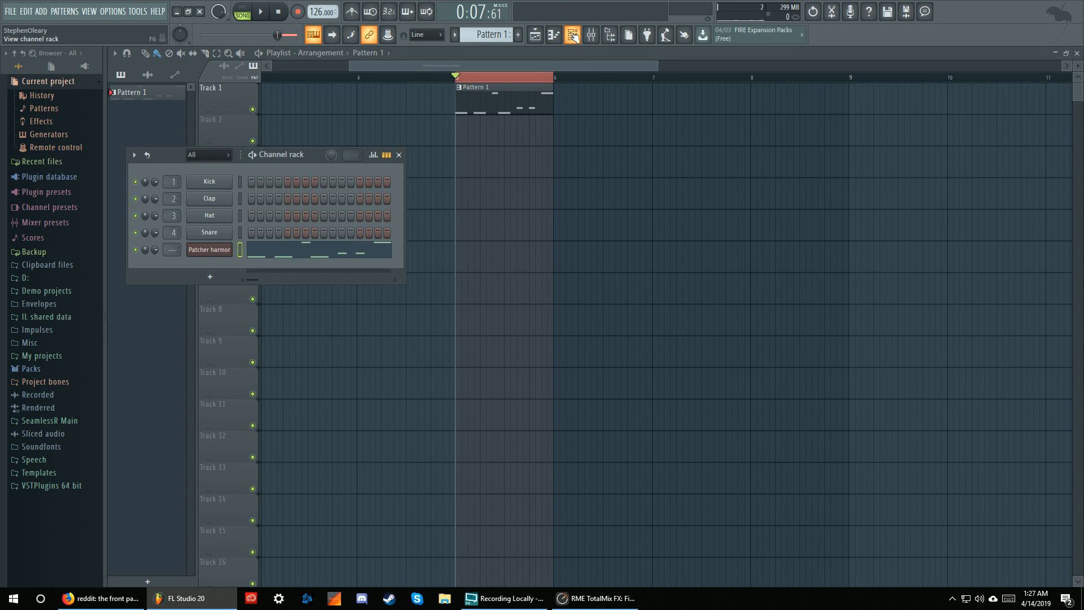
pyautogui.click(299, 255)
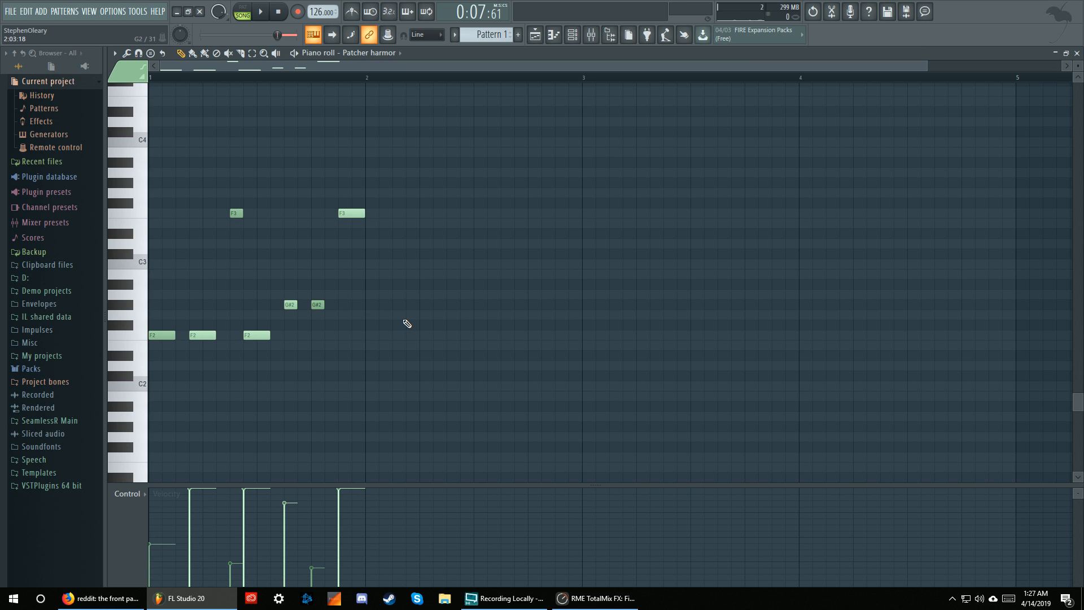
# Bring up the Patcher harmor map and open its Harmor synth, moving the synth window slightly higher.
pyautogui.click(572, 34)
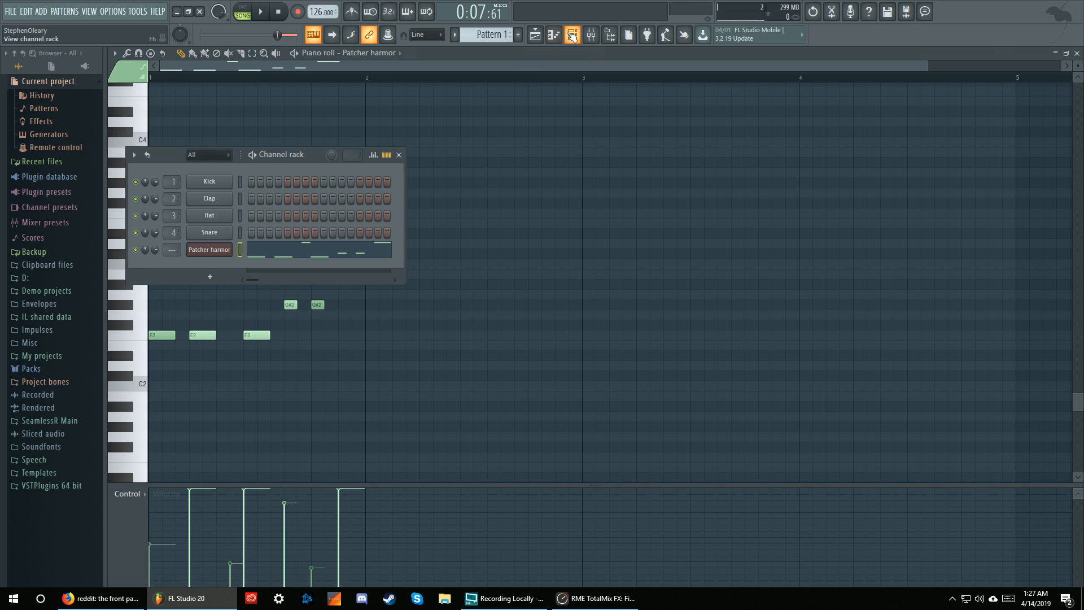
pyautogui.click(223, 250)
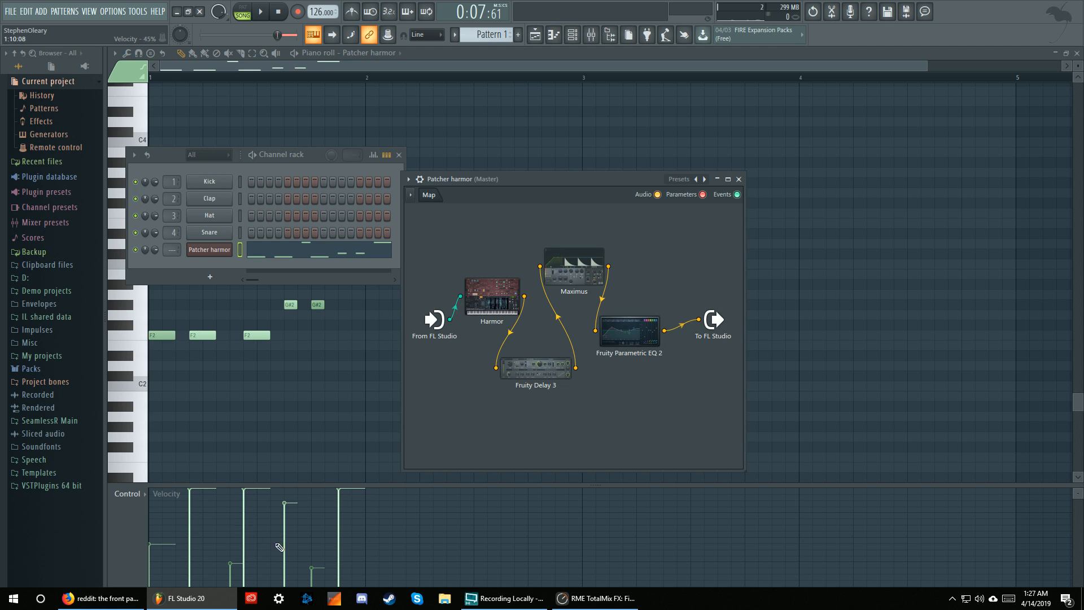
pyautogui.click(497, 301)
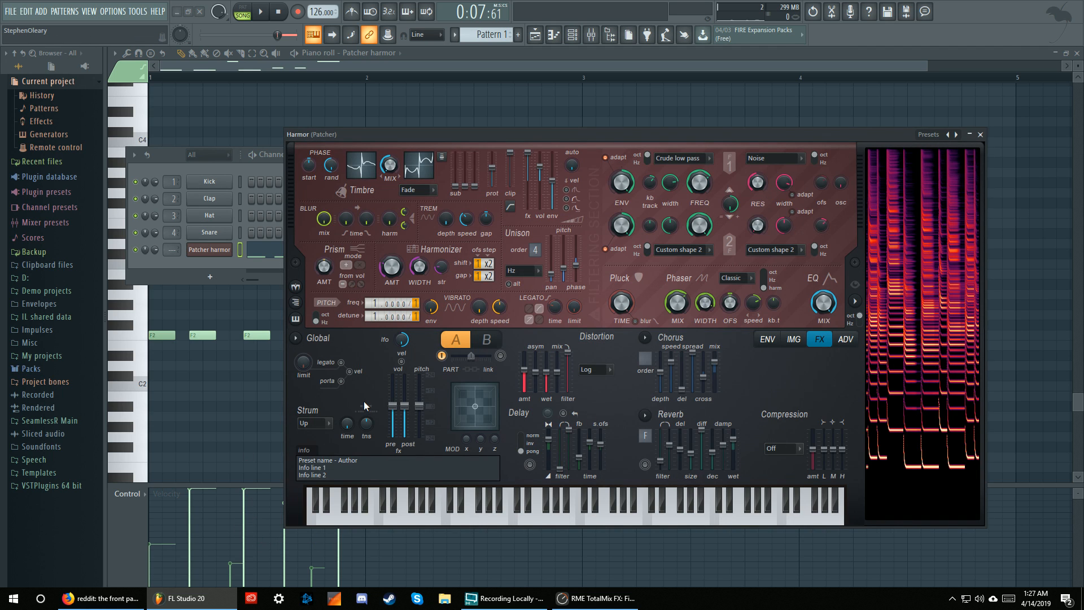
pyautogui.moveTo(469, 135)
pyautogui.mouseDown()
pyautogui.moveTo(469, 111)
pyautogui.moveTo(466, 119)
pyautogui.mouseUp()
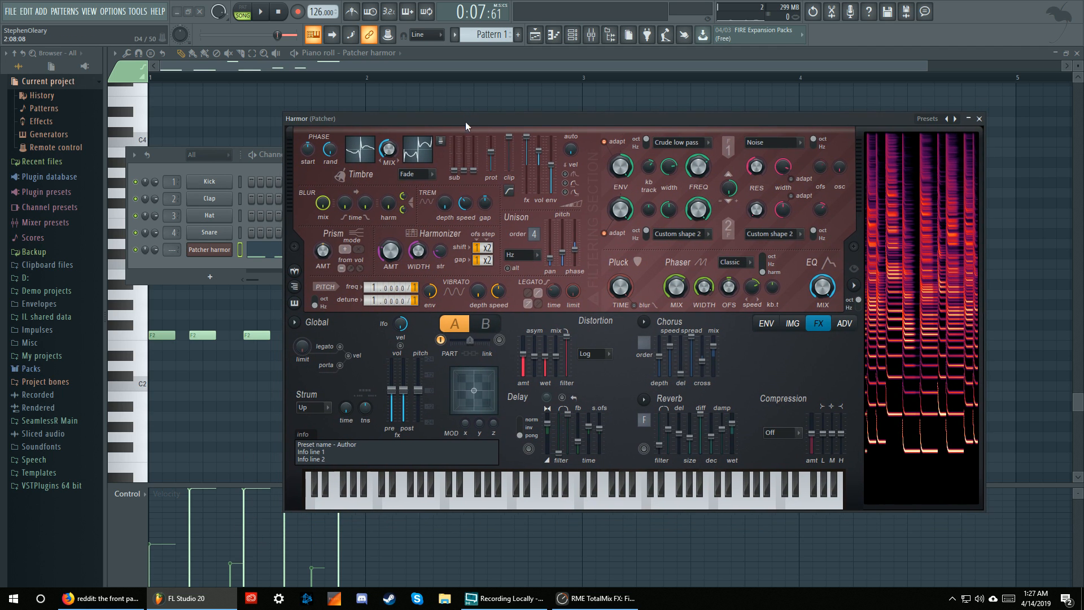
# Examine Harmor's Filter 1 frequency envelope alongside the note velocities, and close the synth.
pyautogui.click(401, 346)
pyautogui.click(220, 383)
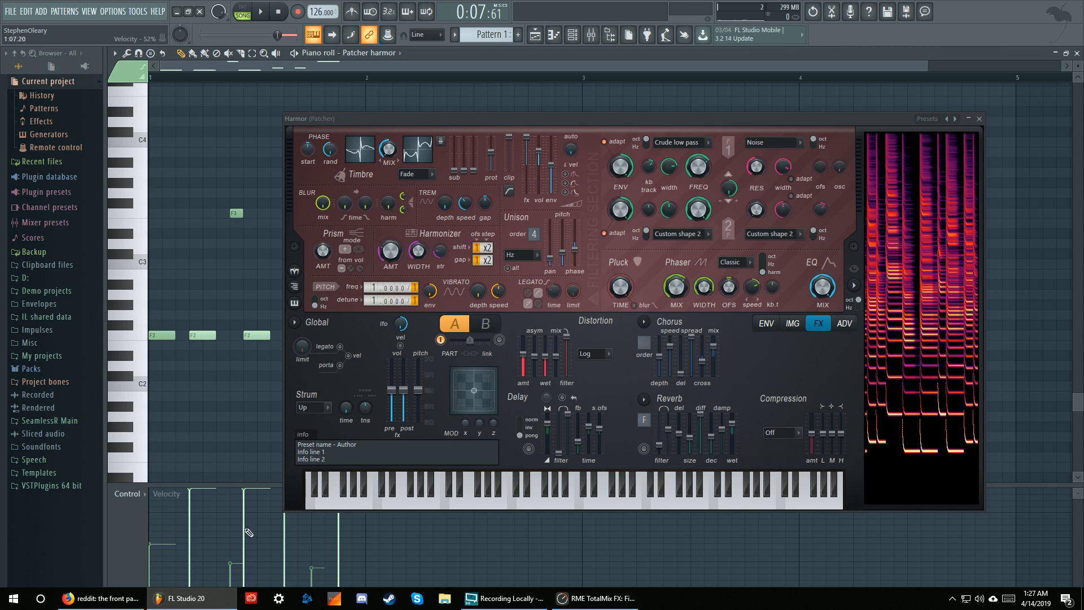
pyautogui.rightClick(696, 167)
pyautogui.click(711, 193)
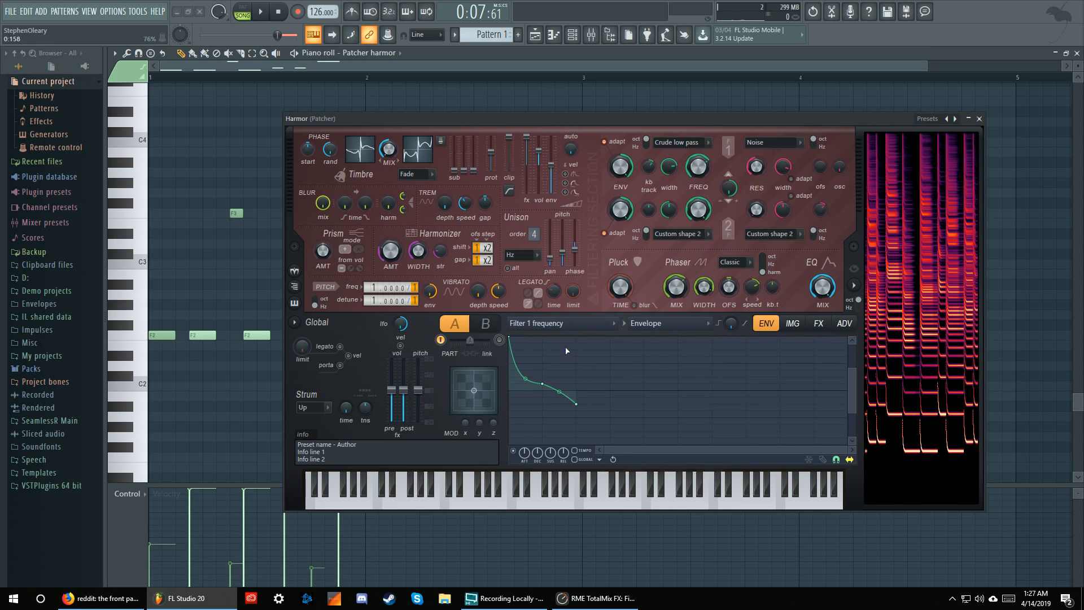
pyautogui.click(978, 118)
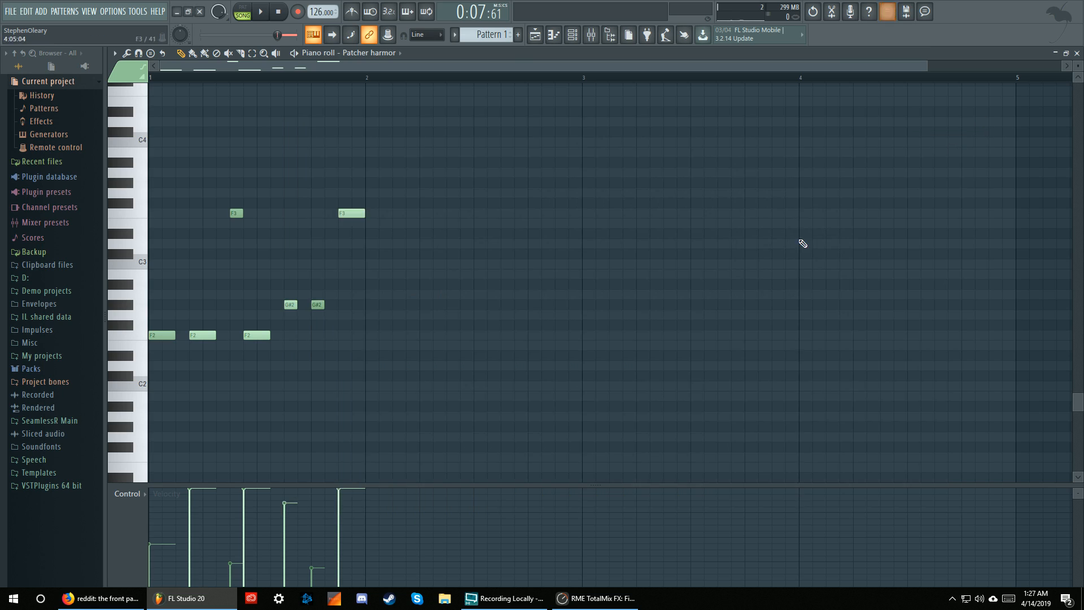
# Play the pattern through the Patcher's Fruity Delay 3 while trying a modulation rate of 0.3 Hz, and close the delay.
pyautogui.click(571, 35)
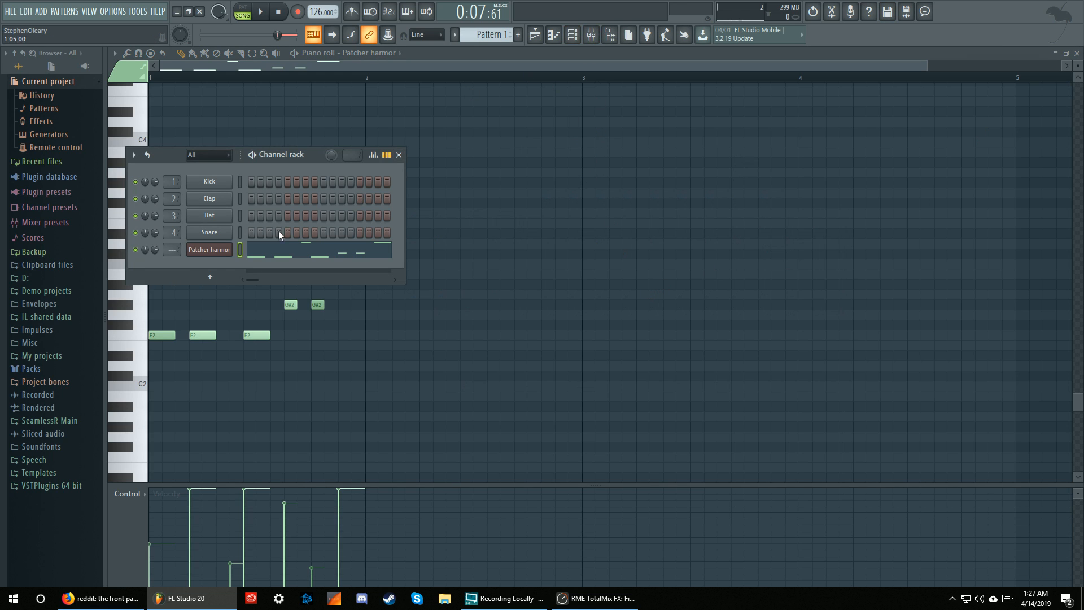
pyautogui.click(208, 250)
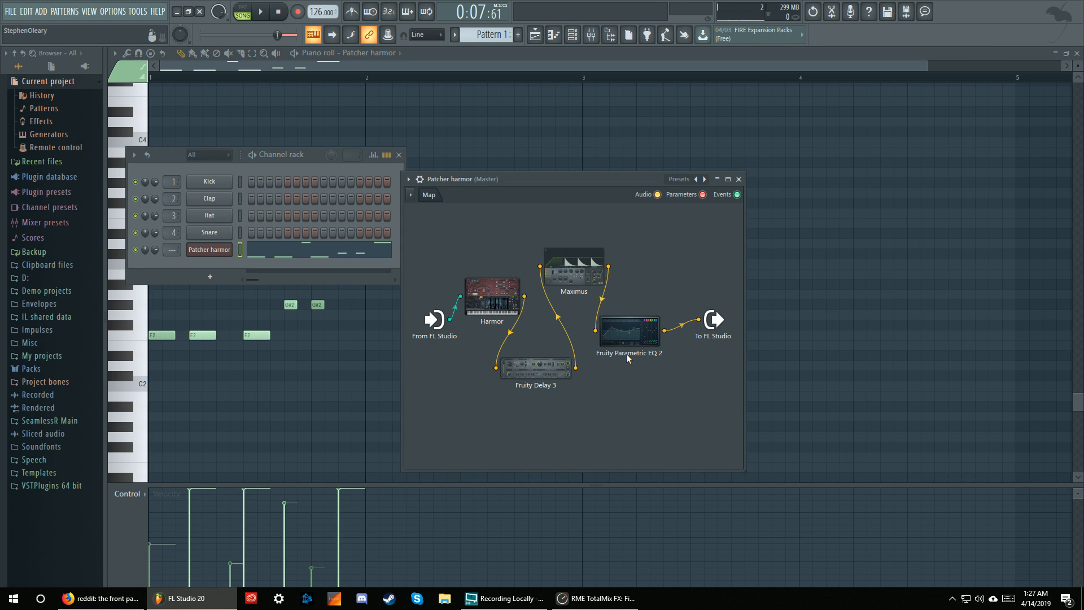
pyautogui.click(534, 368)
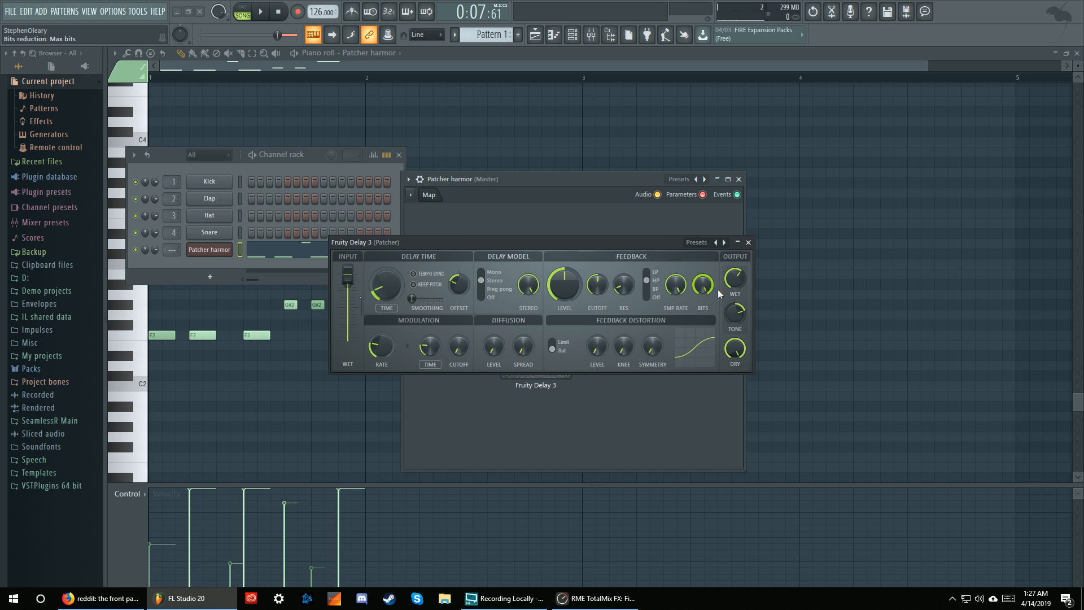
pyautogui.press('space')
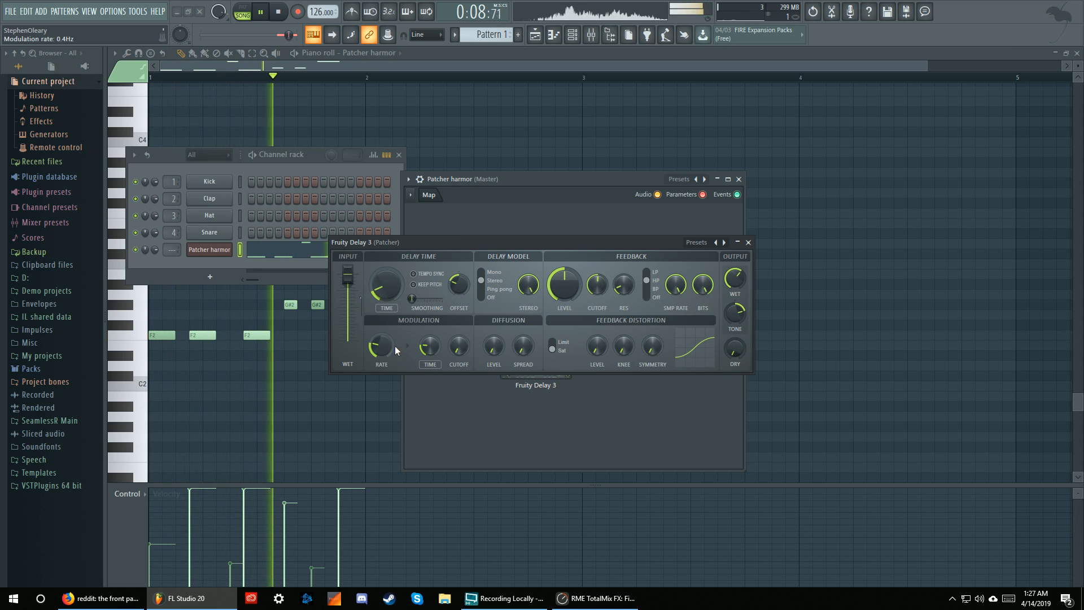
pyautogui.moveTo(379, 348)
pyautogui.mouseDown()
pyautogui.moveTo(379, 381)
pyautogui.moveTo(382, 282)
pyautogui.moveTo(382, 411)
pyautogui.moveTo(383, 343)
pyautogui.mouseUp()
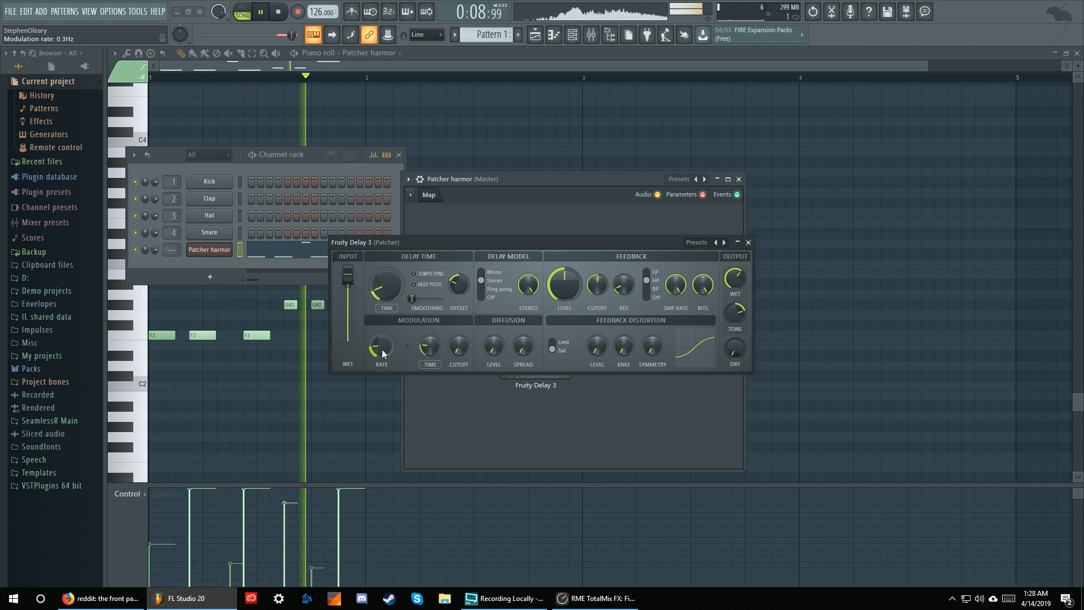
pyautogui.press('space')
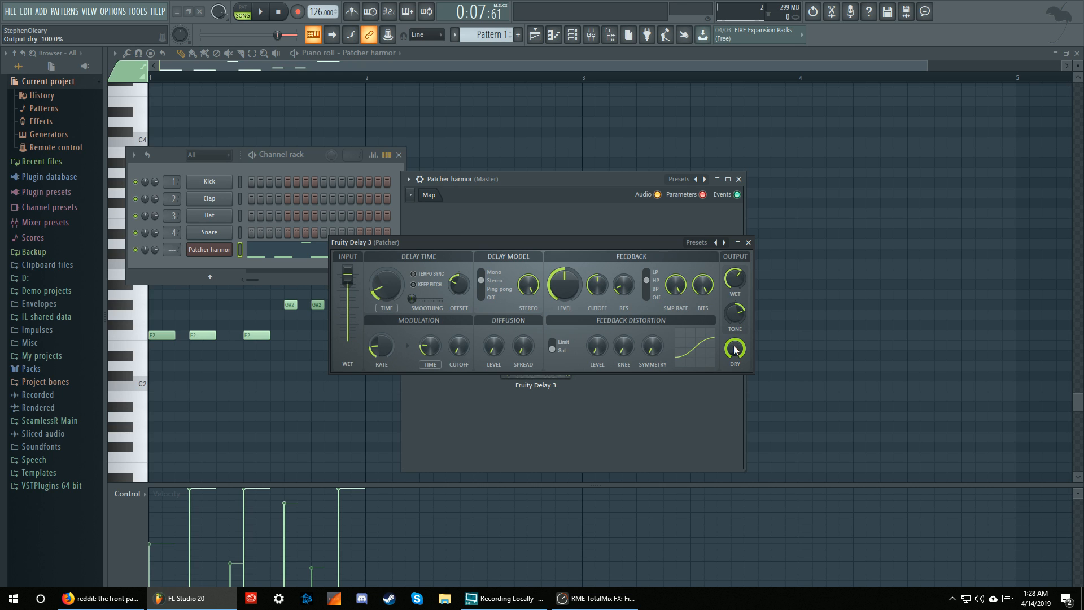
pyautogui.click(748, 243)
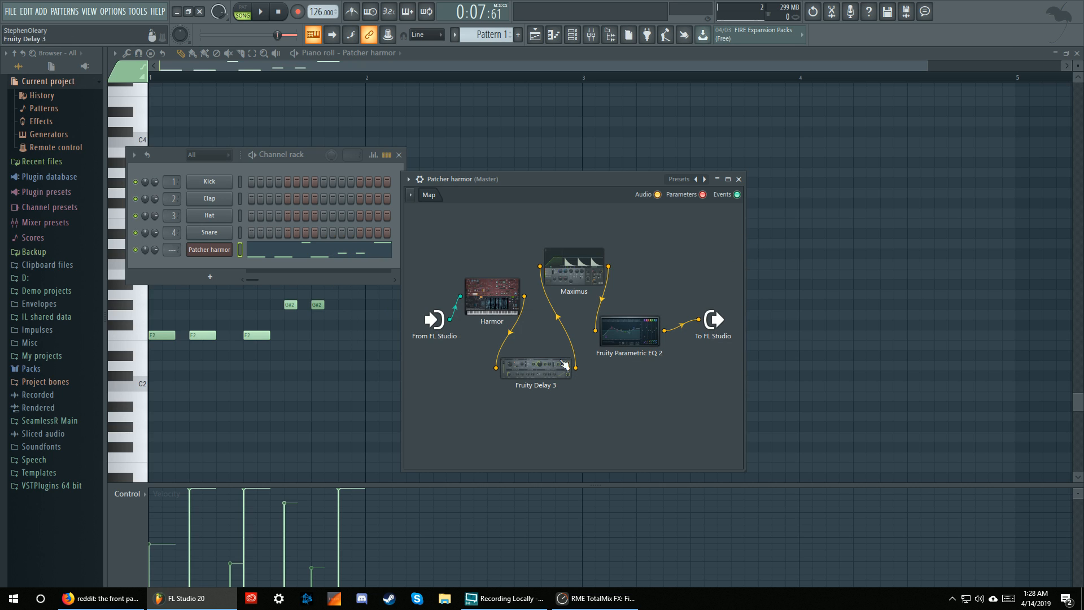
# Review Harmor's effects page and Fruity Delay 3's feedback settings in the Patcher.
pyautogui.click(488, 302)
pyautogui.click(817, 326)
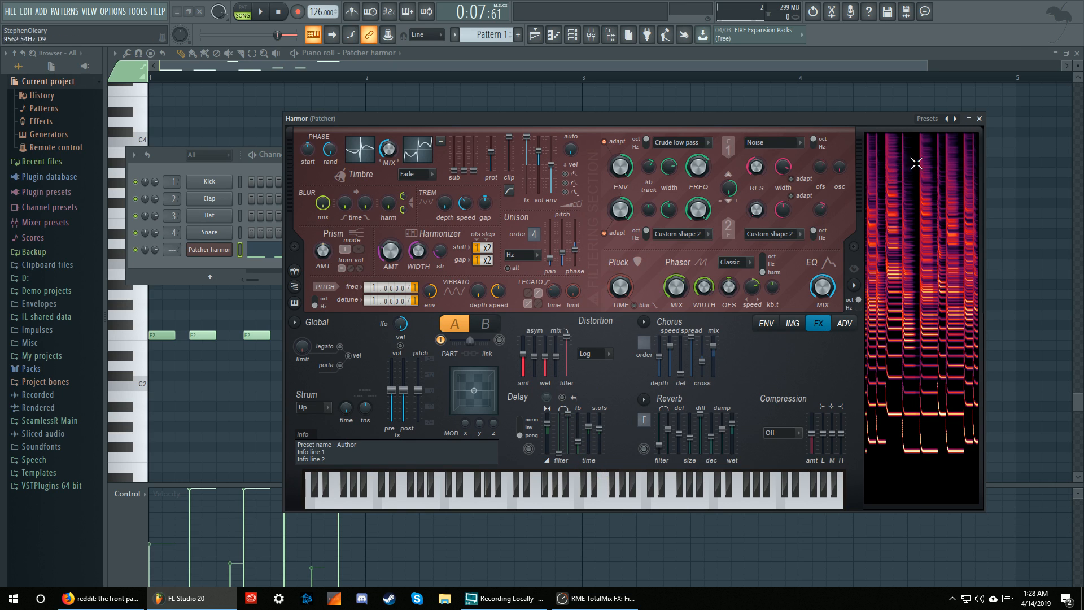
pyautogui.click(980, 118)
pyautogui.click(556, 367)
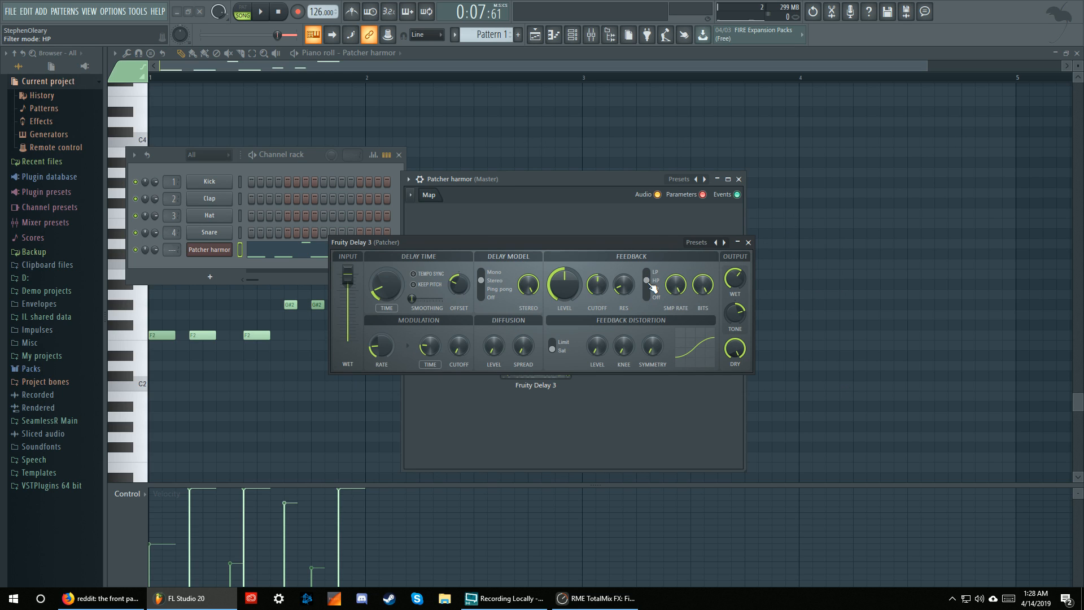
pyautogui.click(748, 242)
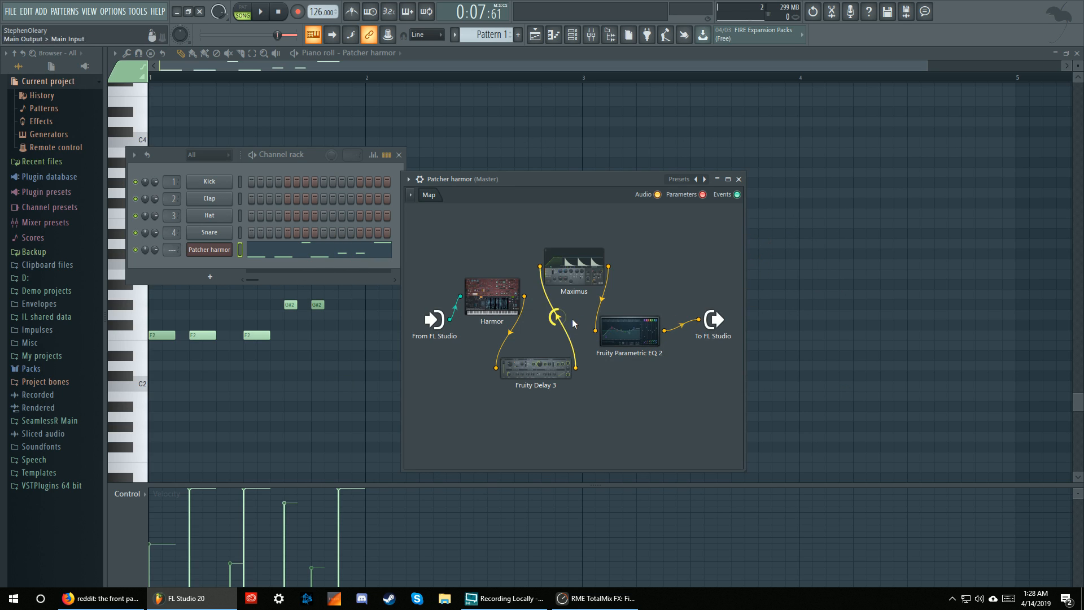
# Open Maximus from the Patcher map and compare the compression curves of its low, mid and high bands.
pyautogui.click(574, 272)
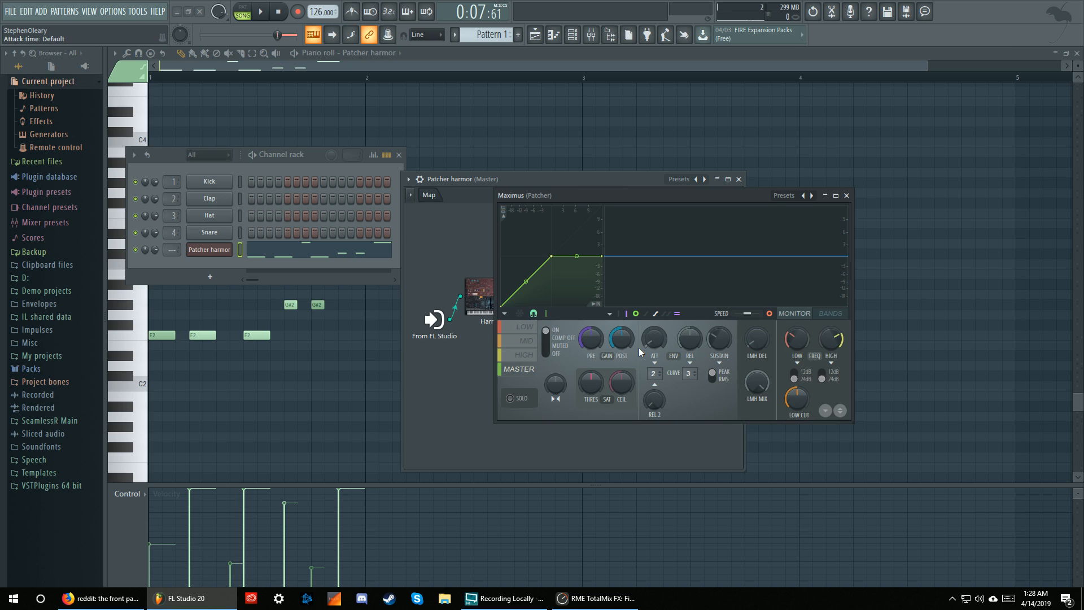
pyautogui.click(531, 340)
pyautogui.click(525, 326)
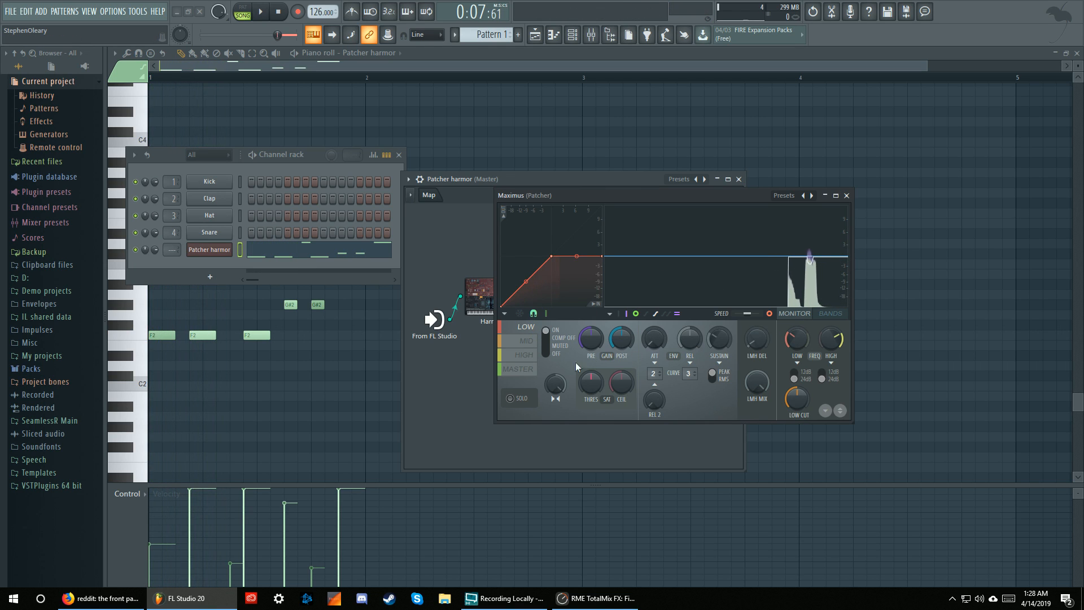
pyautogui.click(521, 343)
pyautogui.click(528, 355)
pyautogui.click(527, 342)
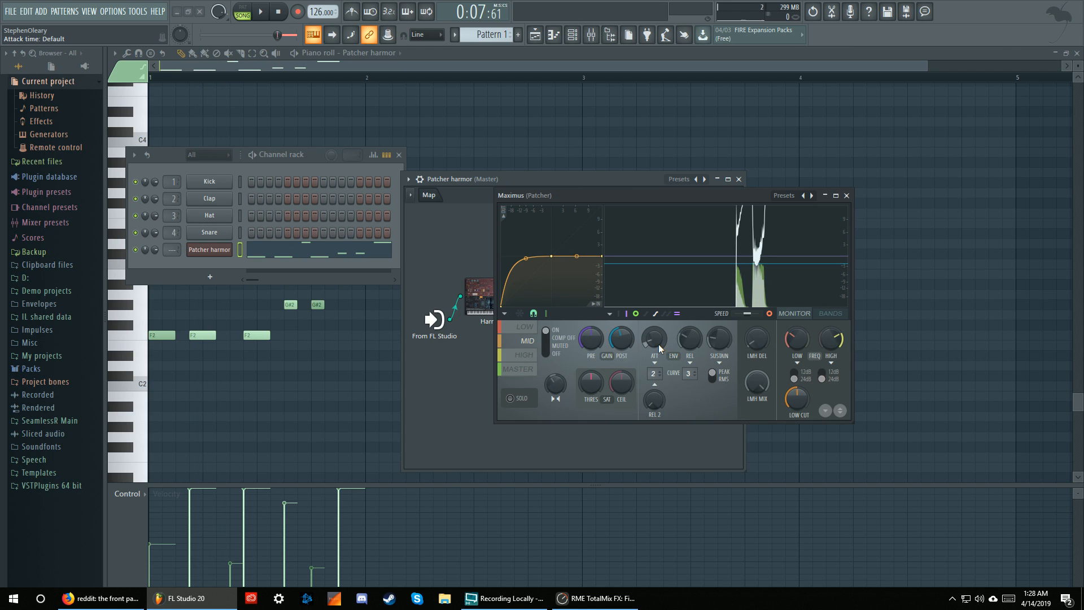
# Solo Maximus's mid band and listen to the pattern with the band's attack lowered.
pyautogui.click(528, 400)
pyautogui.moveTo(653, 342); pyautogui.dragTo(653, 352)
pyautogui.press('space')
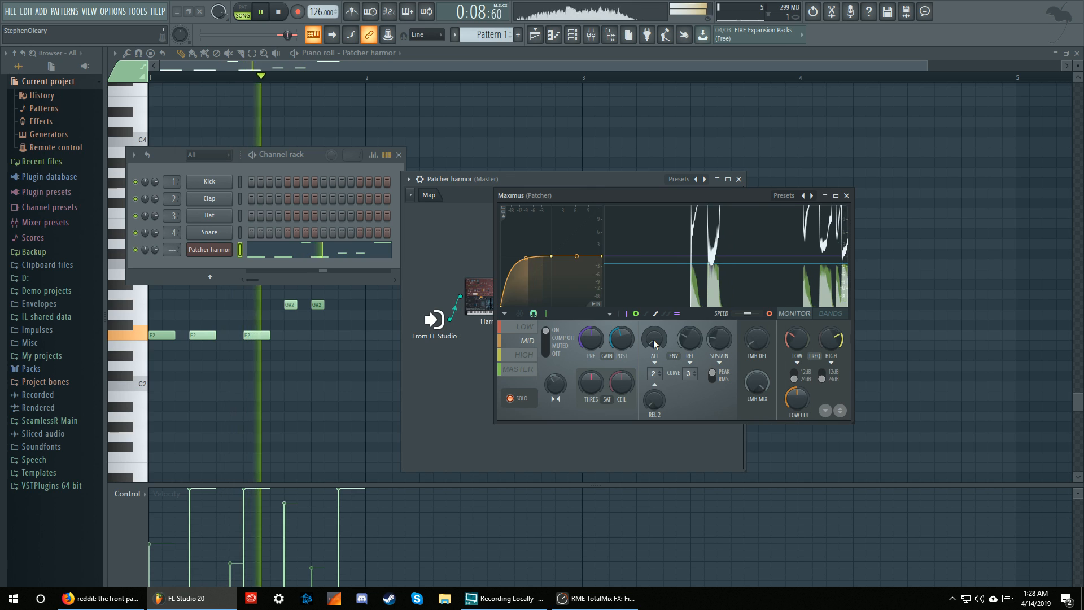
pyautogui.press('space')
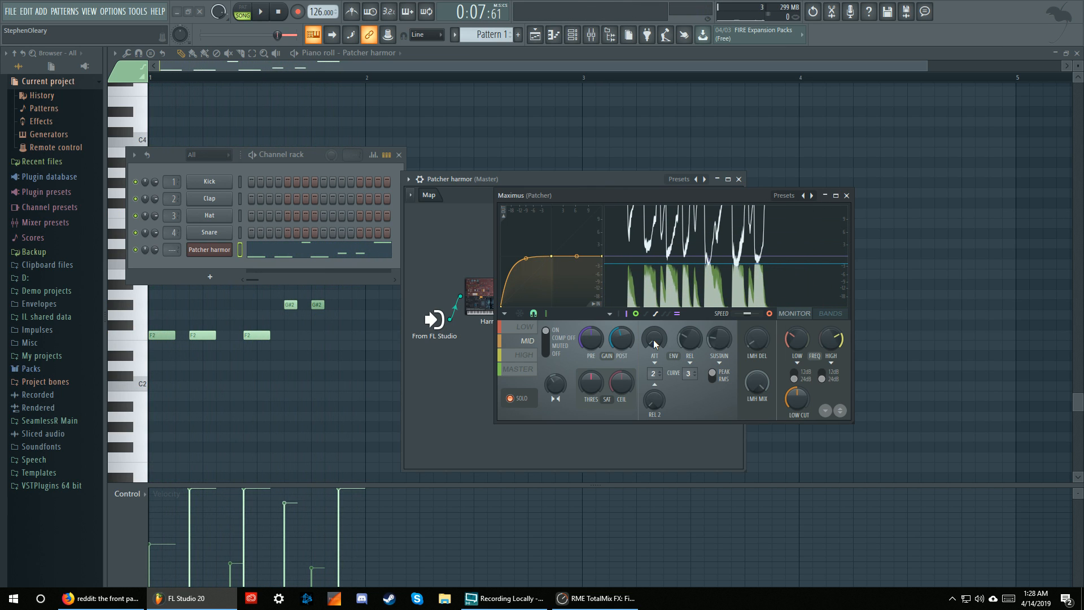
# Raise the mid band's attack slightly and play the pattern with the band still soloed.
pyautogui.click(652, 340)
pyautogui.moveTo(652, 340); pyautogui.dragTo(653, 340)
pyautogui.press('space')
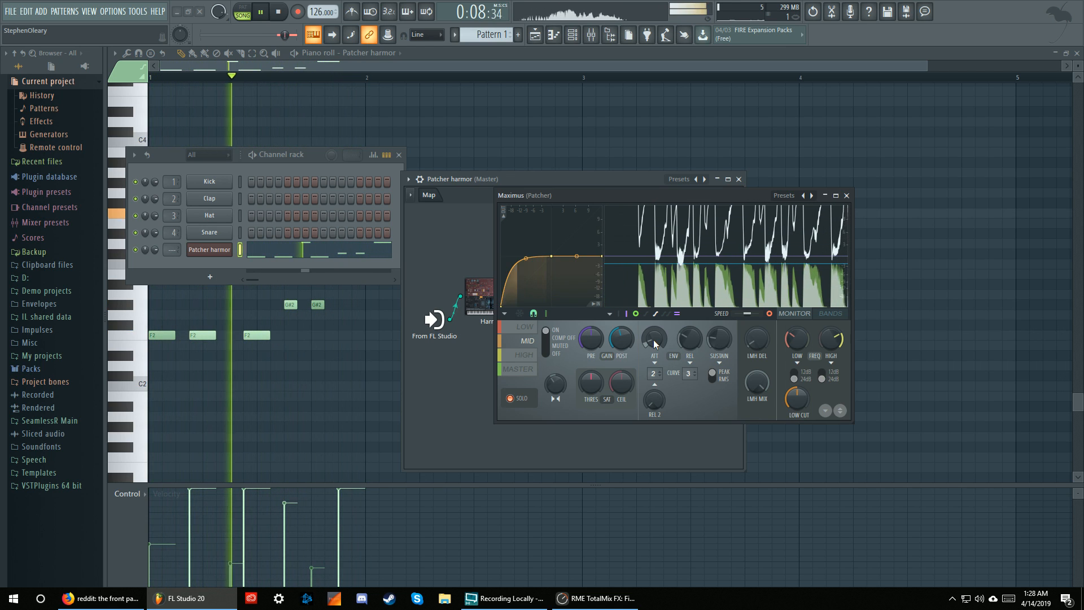
pyautogui.press('space')
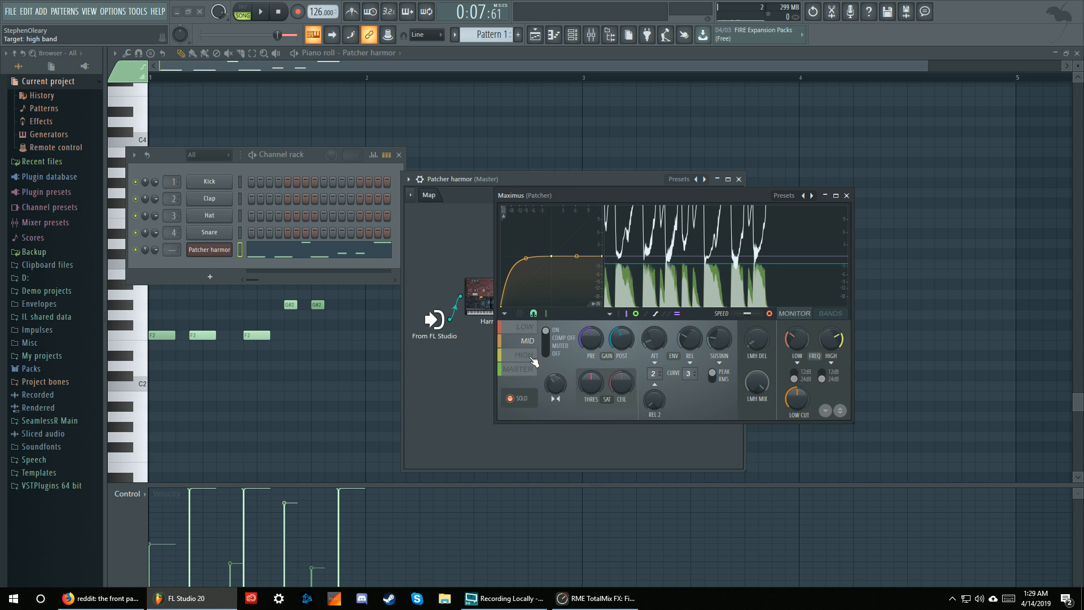
# Inspect Maximus's low band curve and audition the soloed high band.
pyautogui.click(527, 327)
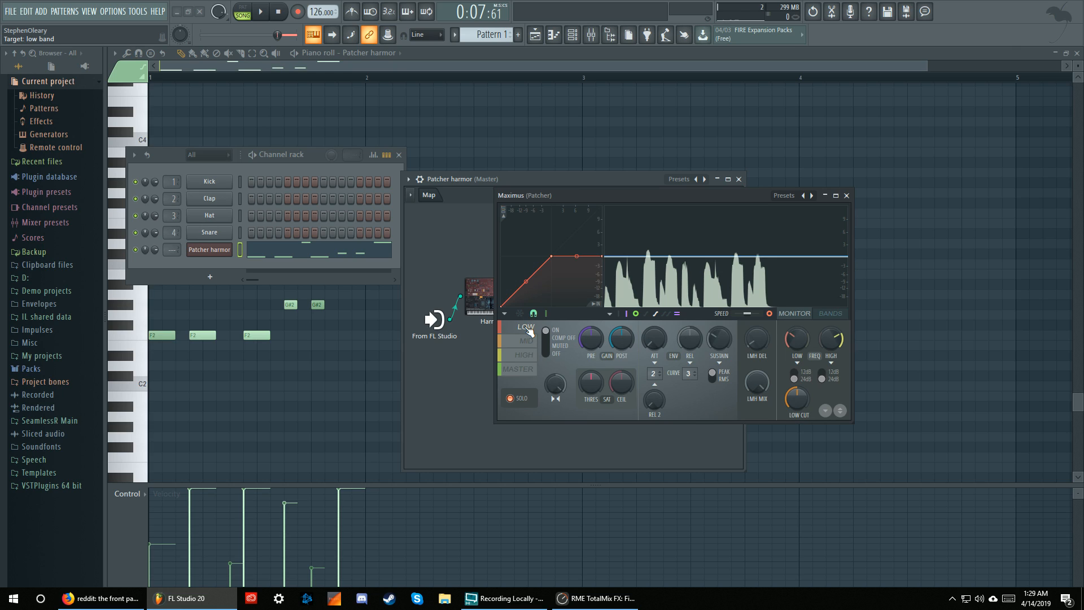
pyautogui.click(524, 357)
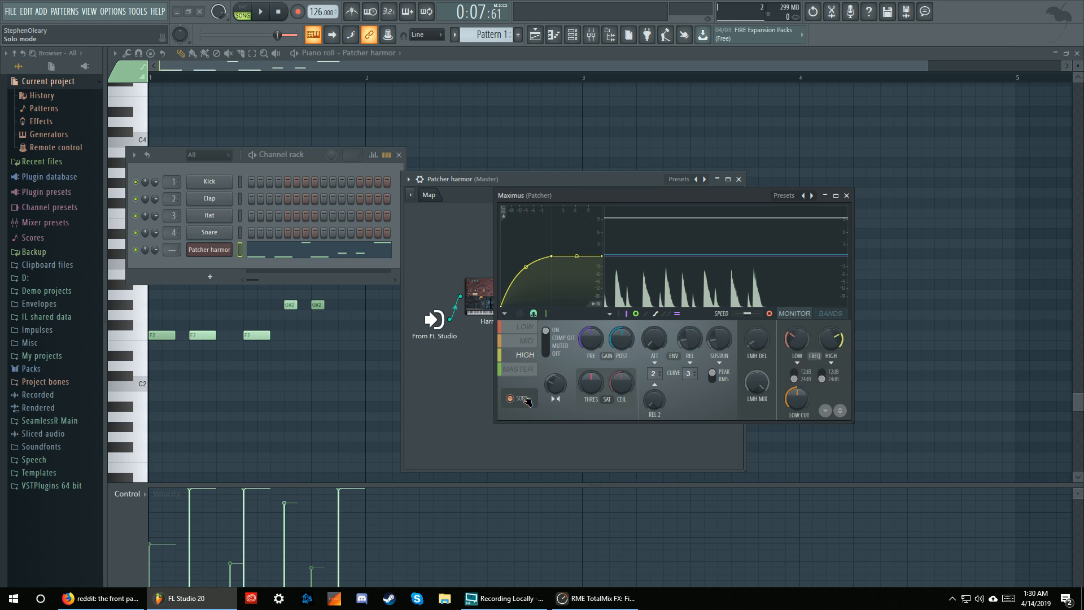
pyautogui.press('space')
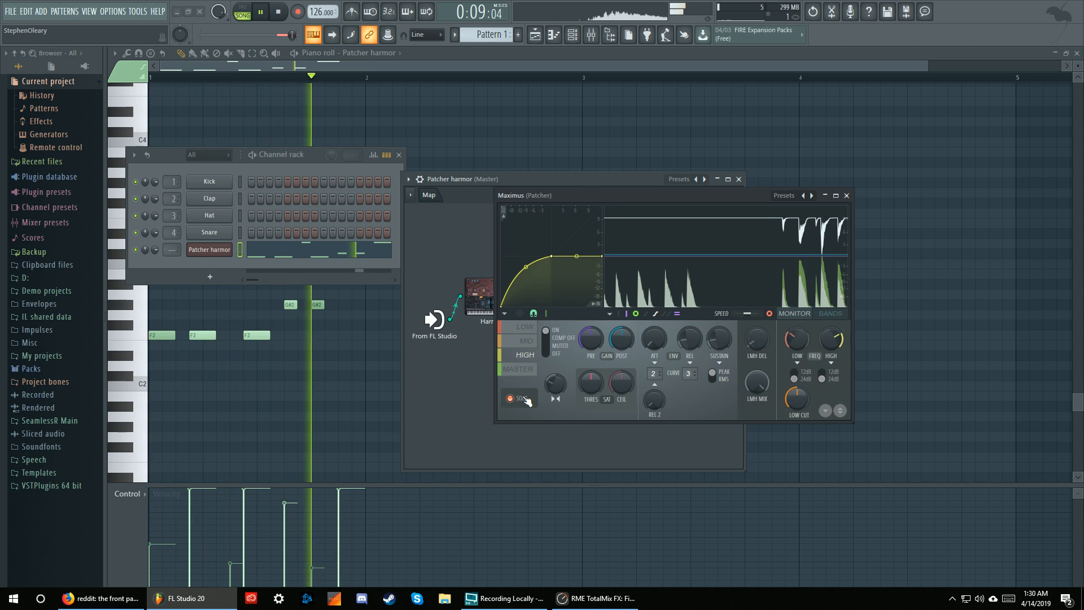
pyautogui.press('space')
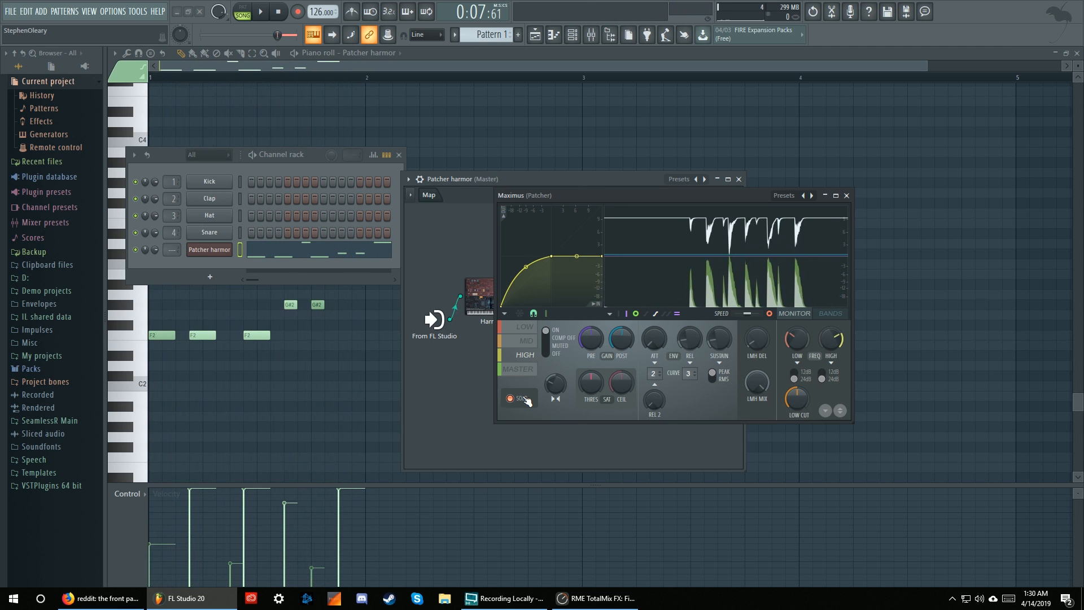
# Turn off solo mode in Maximus and listen to the full patch, closing the Maximus window.
pyautogui.click(525, 399)
pyautogui.press('space')
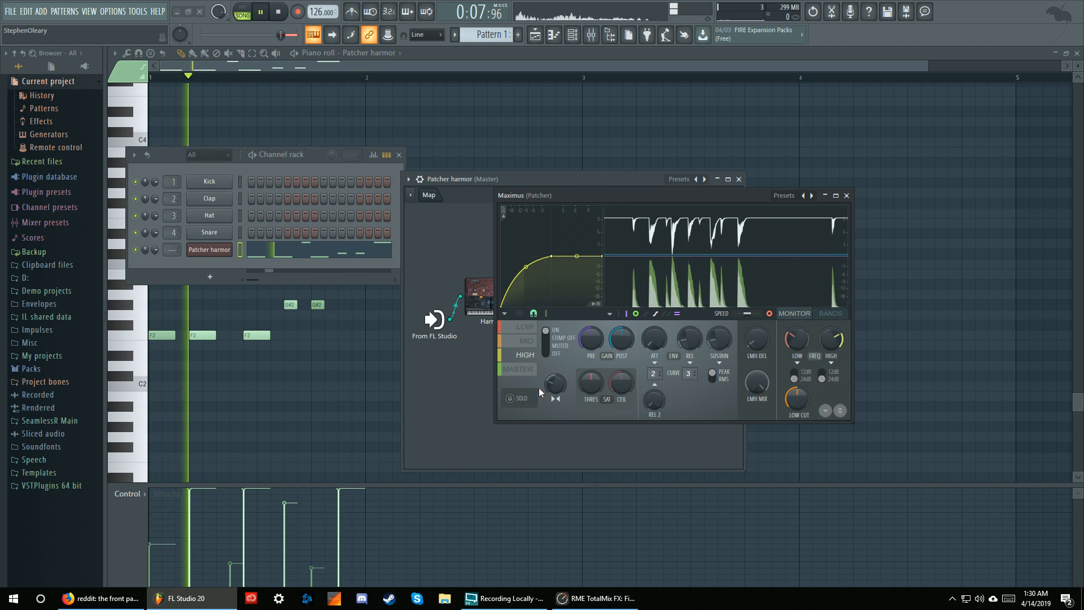
pyautogui.click(846, 195)
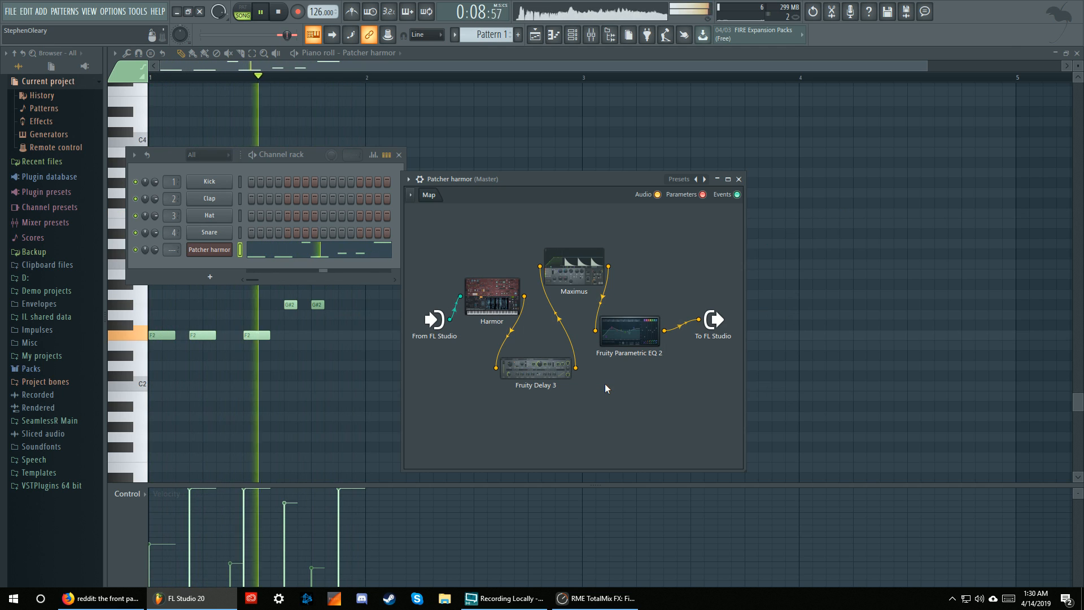
pyautogui.press('space')
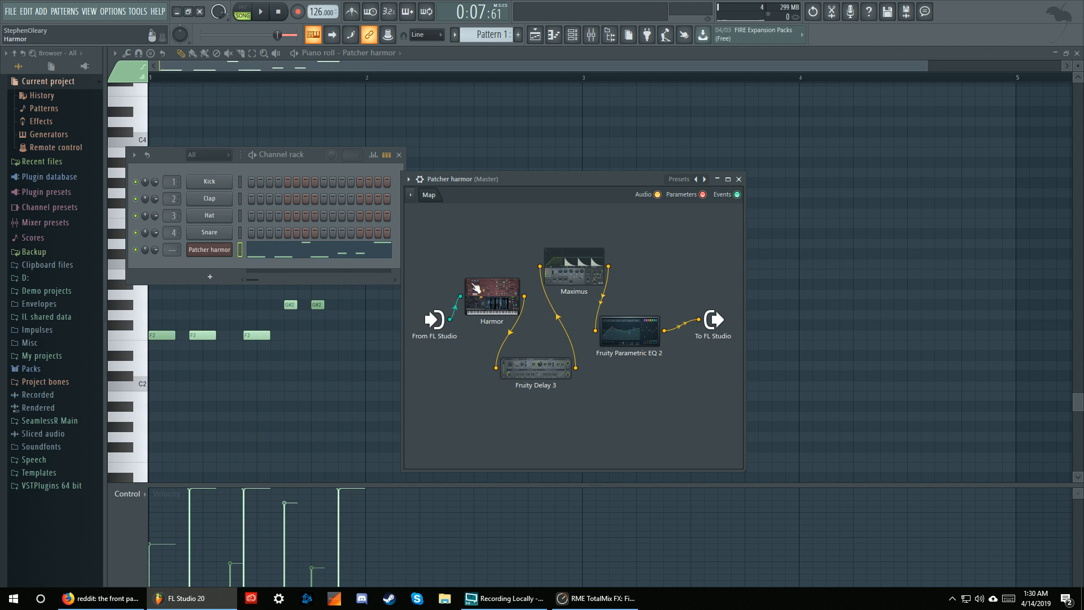
# Look over Harmor's effects settings and the Fruity Parametric EQ 2 curve, closing each plugin window.
pyautogui.click(488, 296)
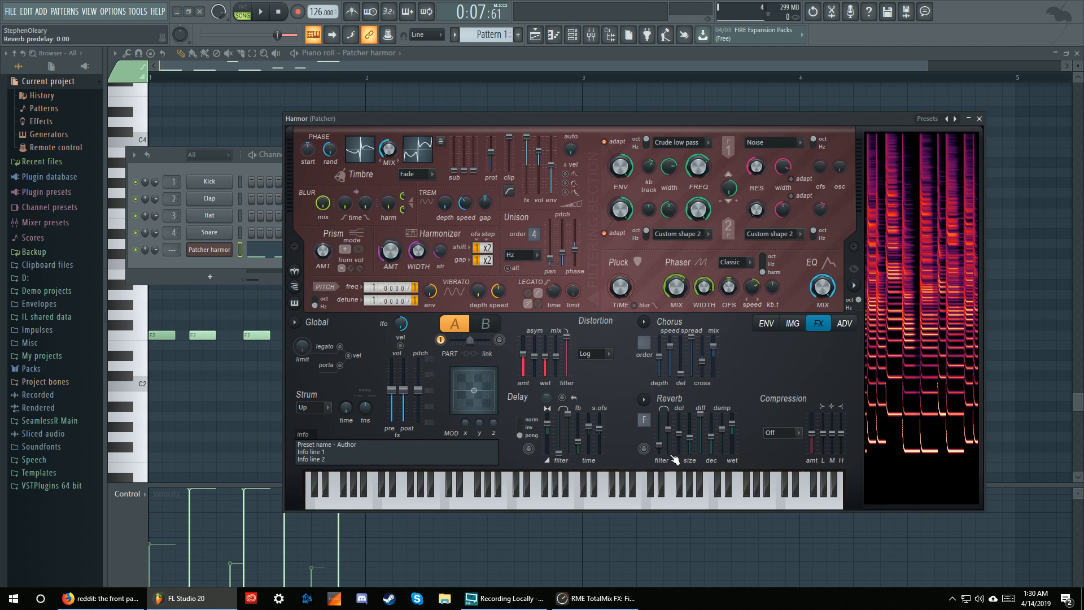
pyautogui.click(979, 118)
pyautogui.click(629, 330)
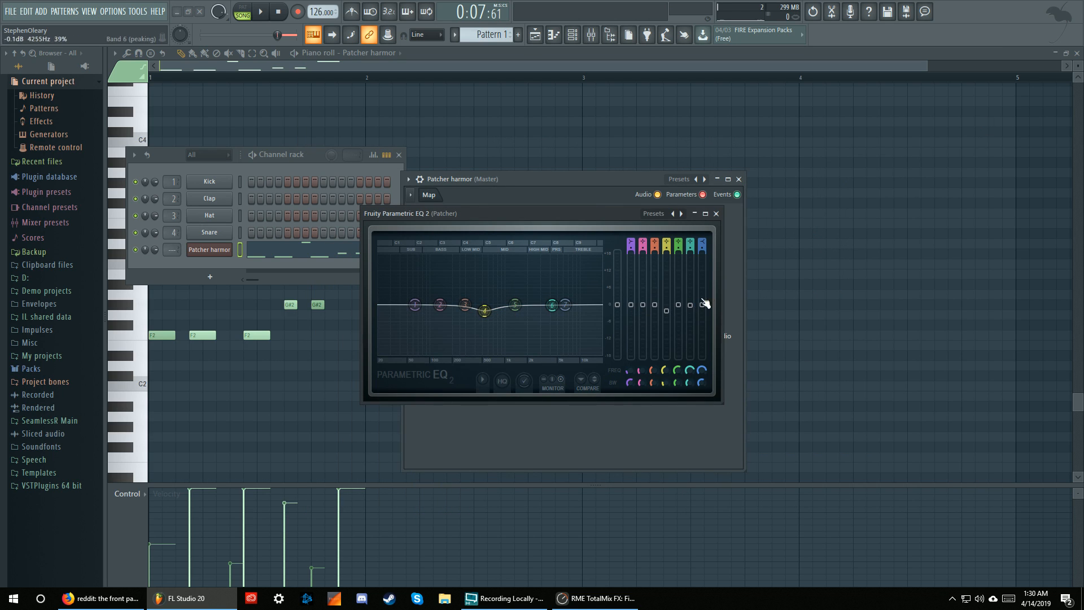
pyautogui.click(715, 213)
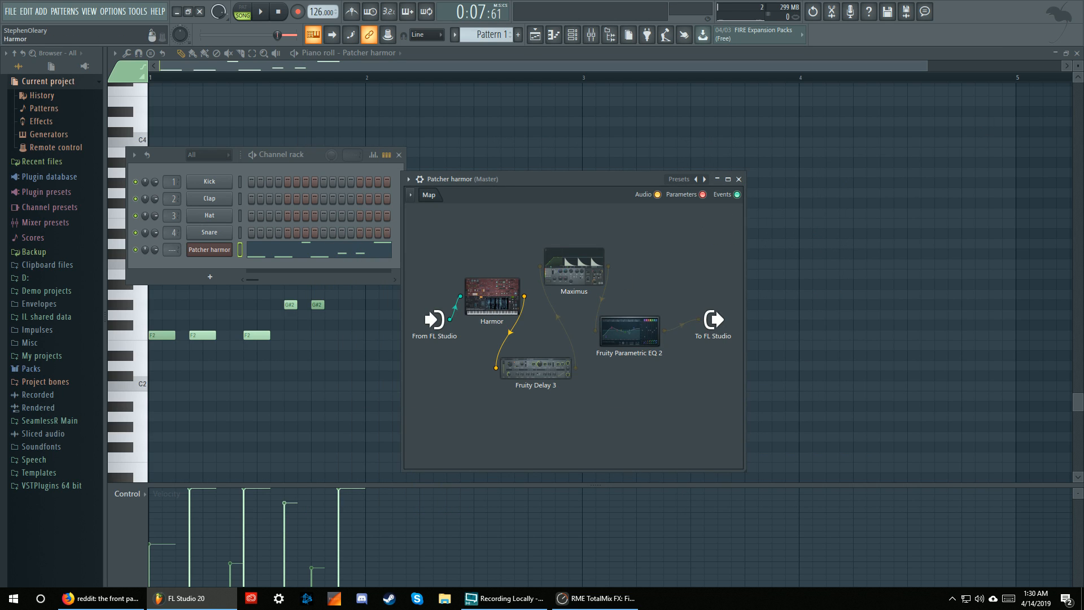
# Open Harmor's Filter 1 frequency envelope, disable it and audition the pattern without it.
pyautogui.click(492, 292)
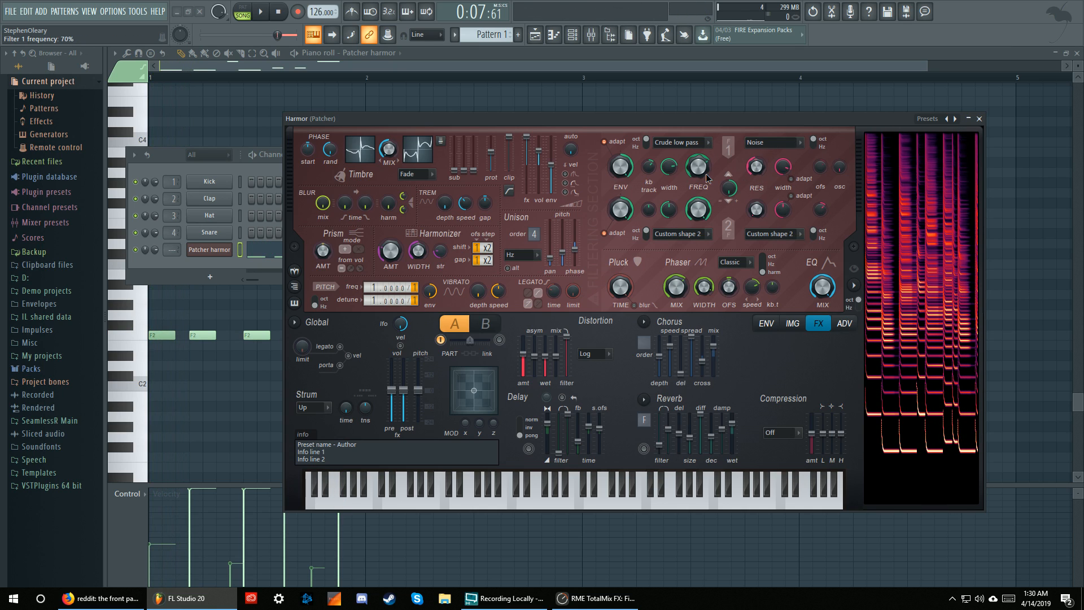
pyautogui.rightClick(760, 169)
pyautogui.click(734, 203)
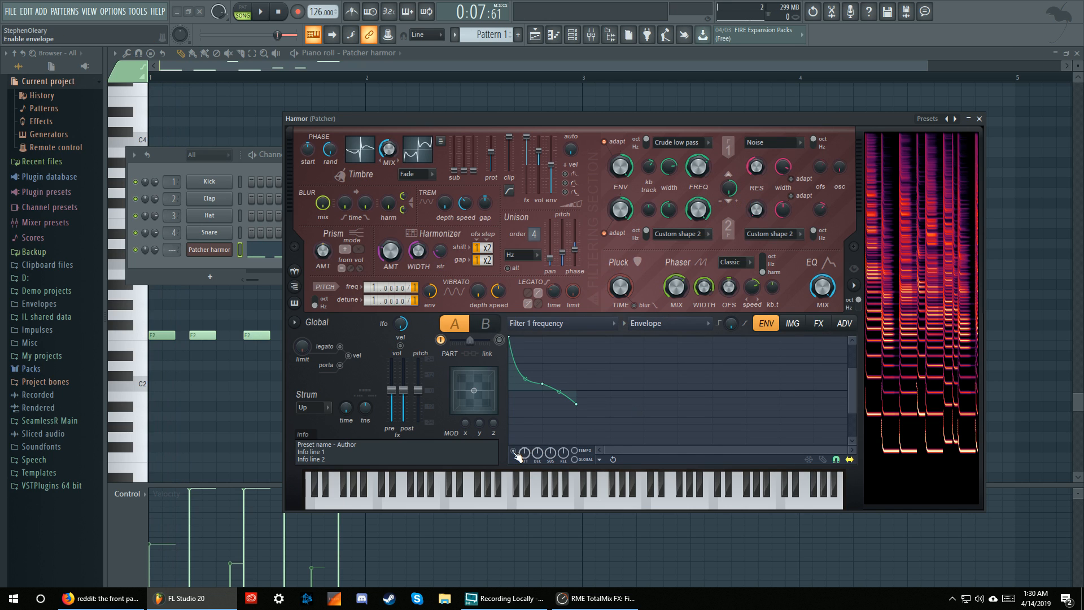
pyautogui.press('space')
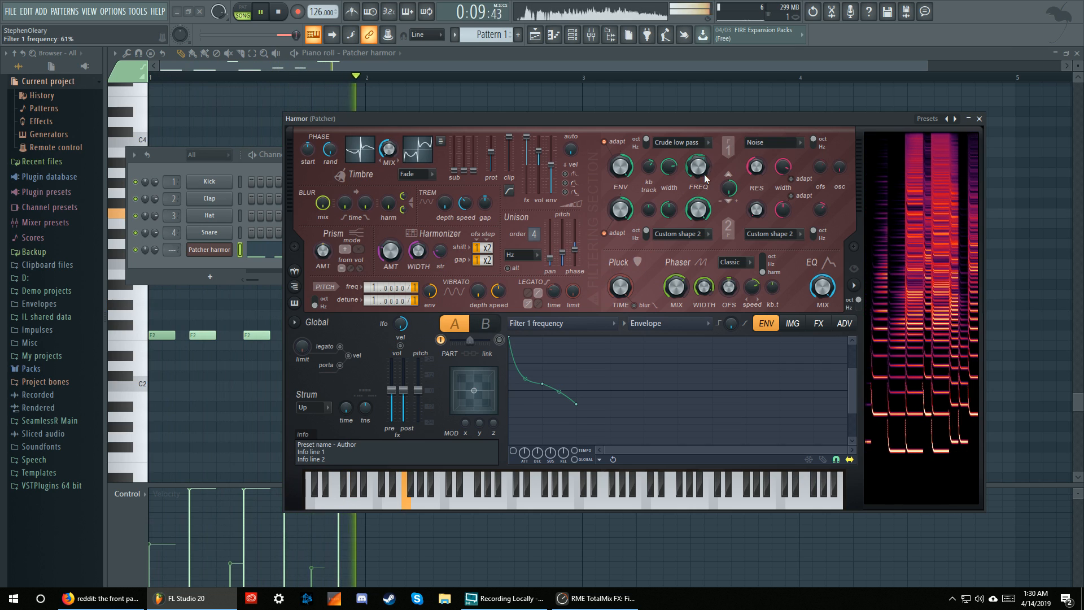
pyautogui.press('space')
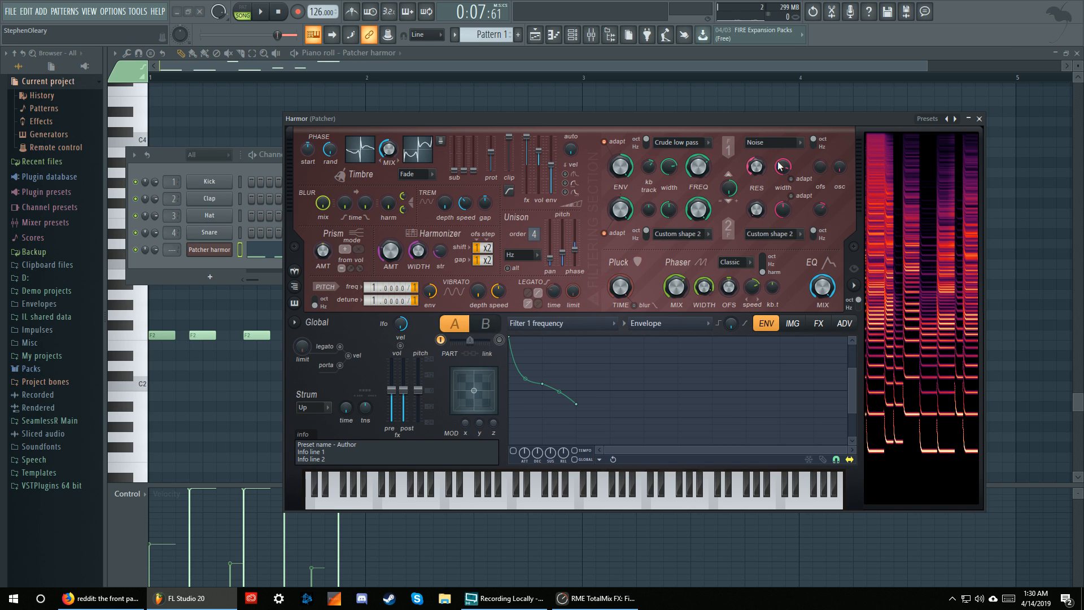
# Raise filter 1's noise amount to 73% and audition the pattern with the noise length reduced.
pyautogui.press('space')
pyautogui.moveTo(757, 167); pyautogui.dragTo(756, 150)
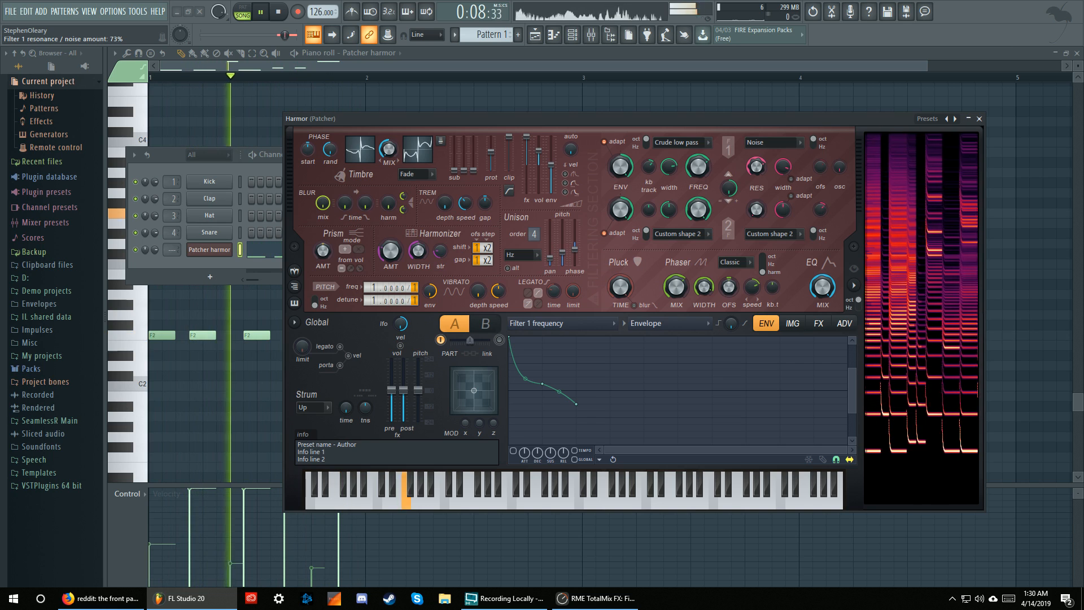
pyautogui.press('space')
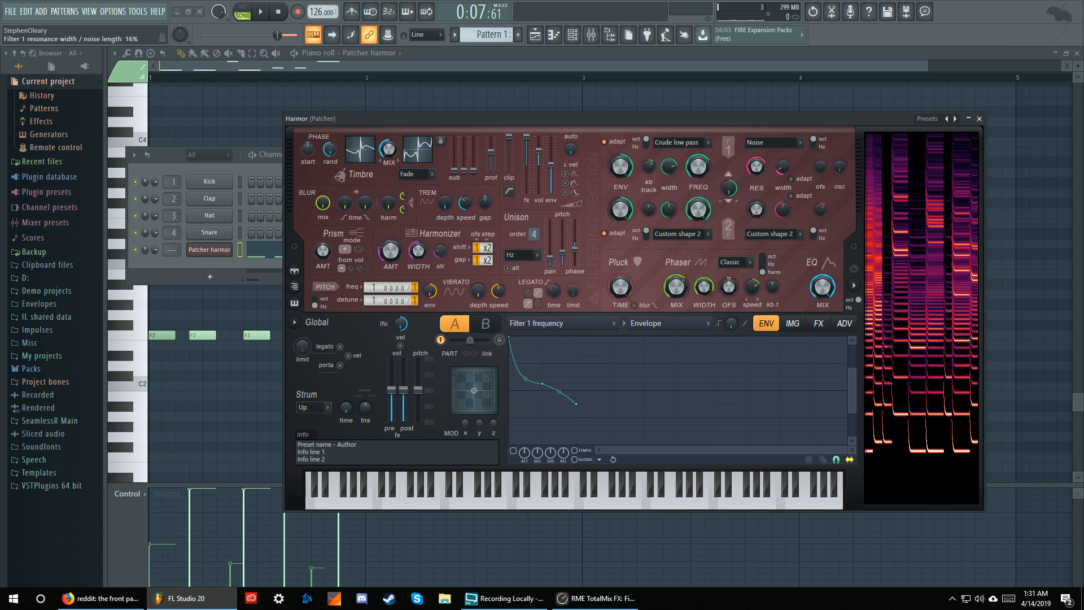
pyautogui.press('space')
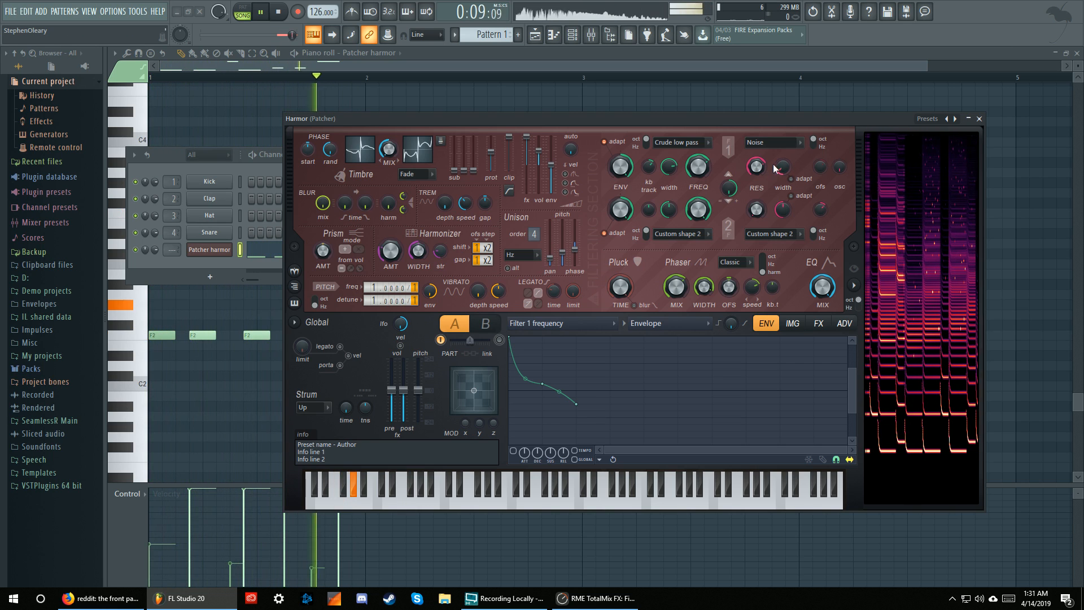
pyautogui.press('space')
# Lower filter 1's noise amount to 0% and listen to the pattern without noise.
pyautogui.moveTo(756, 166); pyautogui.dragTo(755, 167)
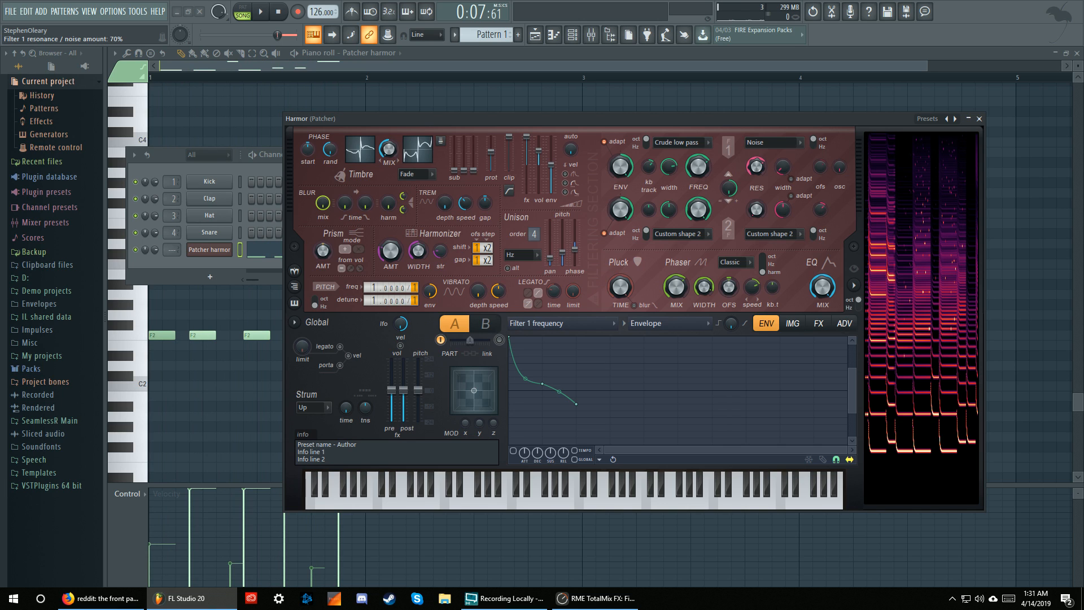
pyautogui.press('space')
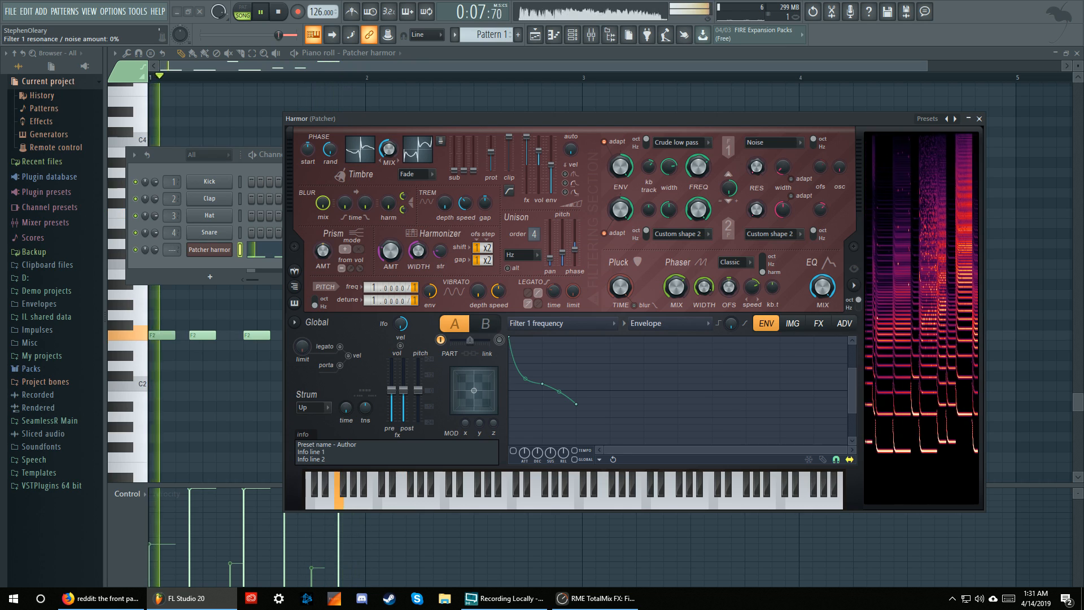
pyautogui.press('space')
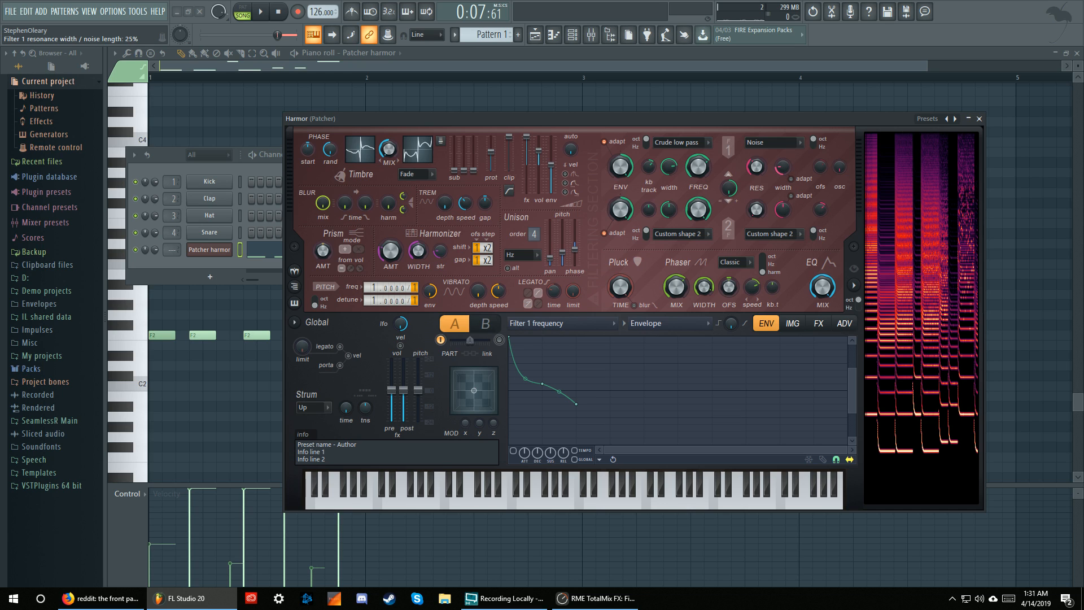
# Adjust filter 1's noise length slightly while the pattern plays.
pyautogui.press('space')
pyautogui.moveTo(783, 166); pyautogui.dragTo(783, 169)
pyautogui.press('space')
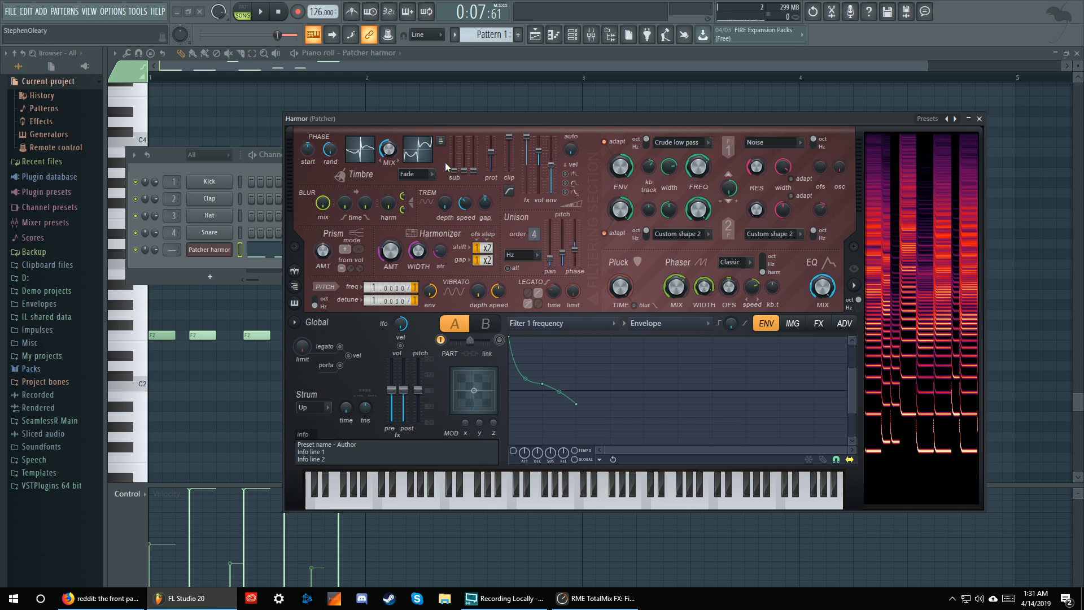
# Re-enable the Filter 1 frequency envelope and play the pattern with it active.
pyautogui.click(513, 450)
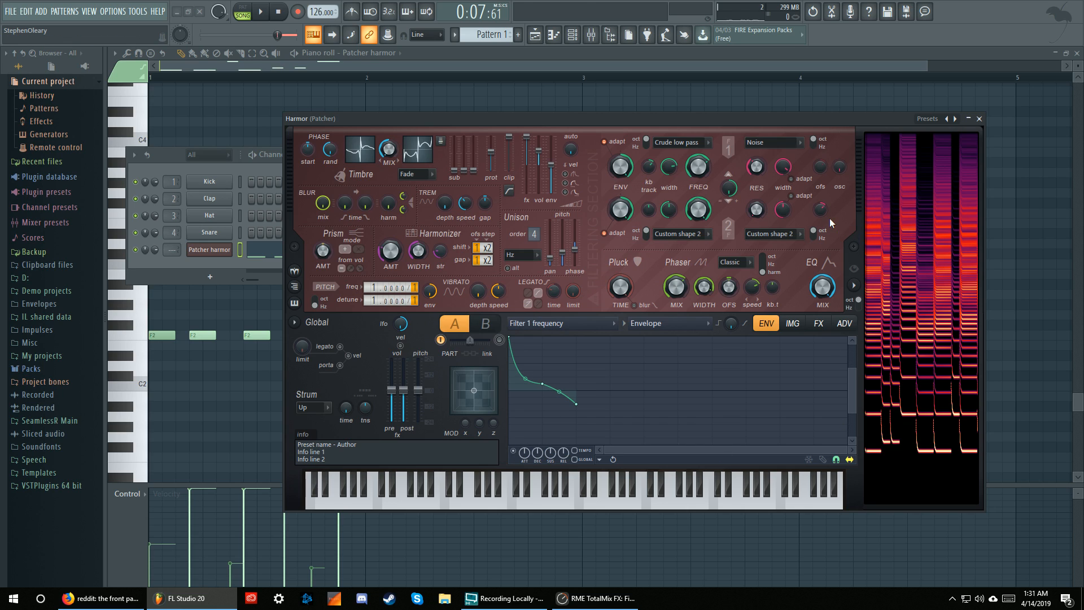
pyautogui.press('space')
pyautogui.press('space')
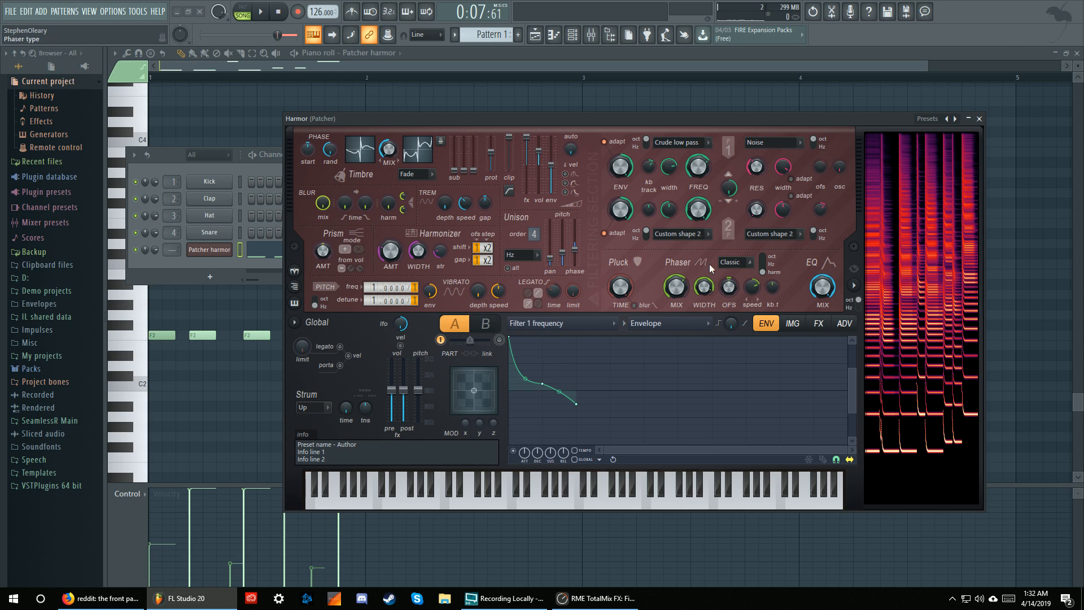
# Examine Harmor's Harmonic unison pitch shape and the Pitch envelope.
pyautogui.click(559, 323)
pyautogui.click(733, 301)
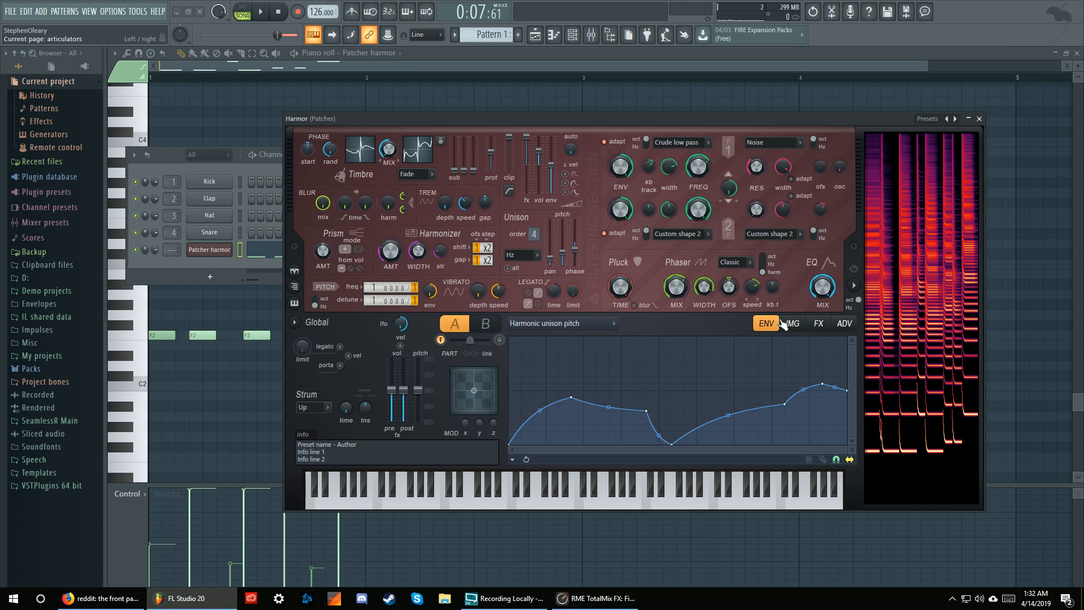
pyautogui.click(613, 325)
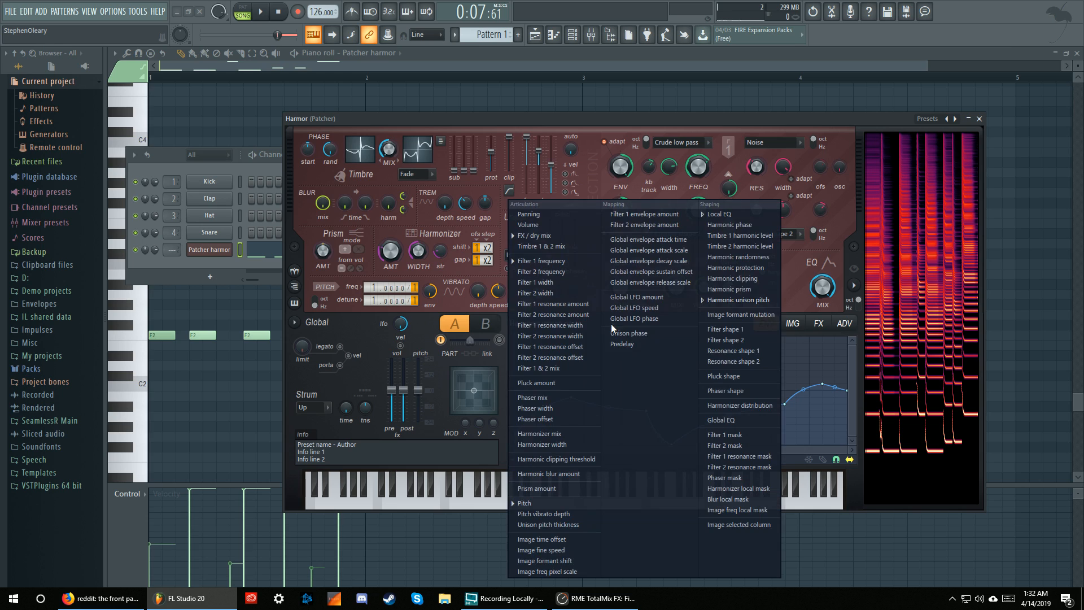
pyautogui.click(547, 506)
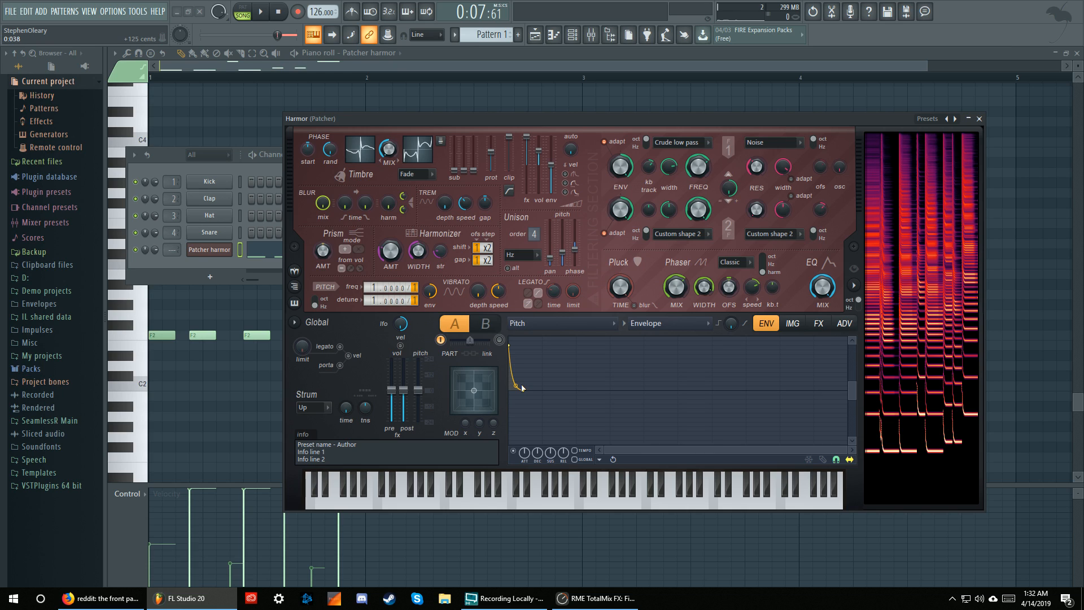
# Try to lower the end point of the Pitch envelope and audition the pattern.
pyautogui.moveTo(522, 387); pyautogui.dragTo(522, 412)
pyautogui.press('space')
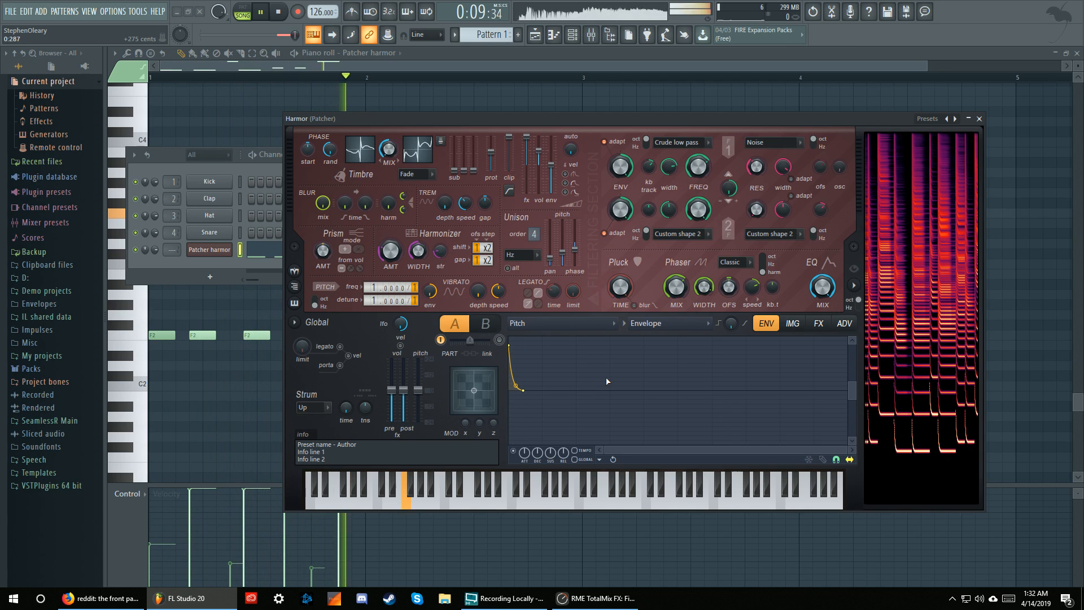
pyautogui.press('space')
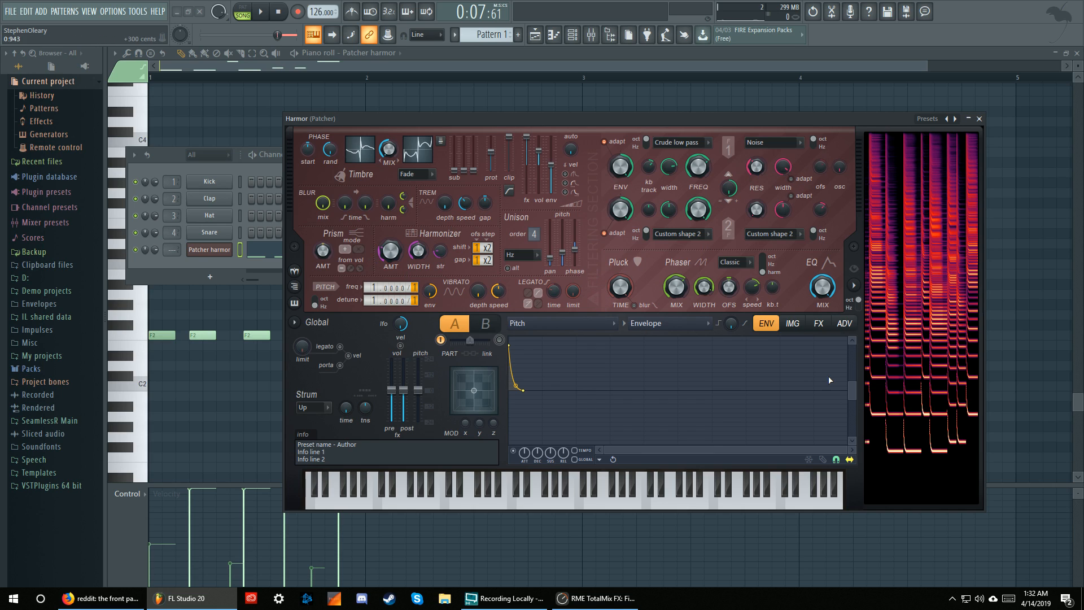
# Show Harmor's advanced settings, raise the Harmonizer mix to 43% and play the pattern.
pyautogui.click(845, 323)
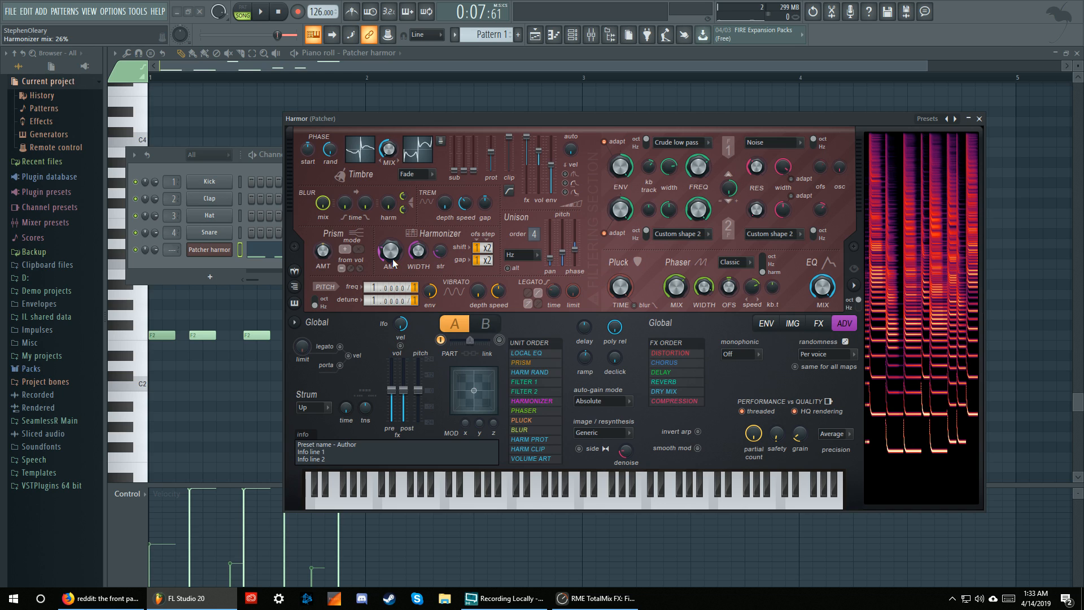
pyautogui.moveTo(386, 255)
pyautogui.mouseDown()
pyautogui.moveTo(386, 225)
pyautogui.moveTo(386, 304)
pyautogui.moveTo(386, 242)
pyautogui.mouseUp()
pyautogui.press('space')
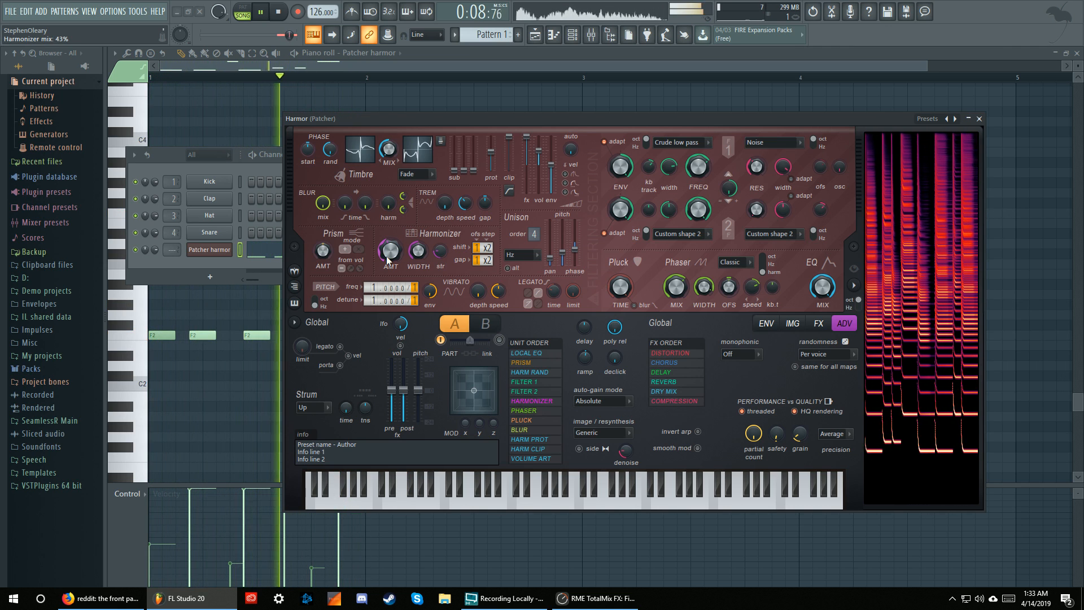
pyautogui.press('space')
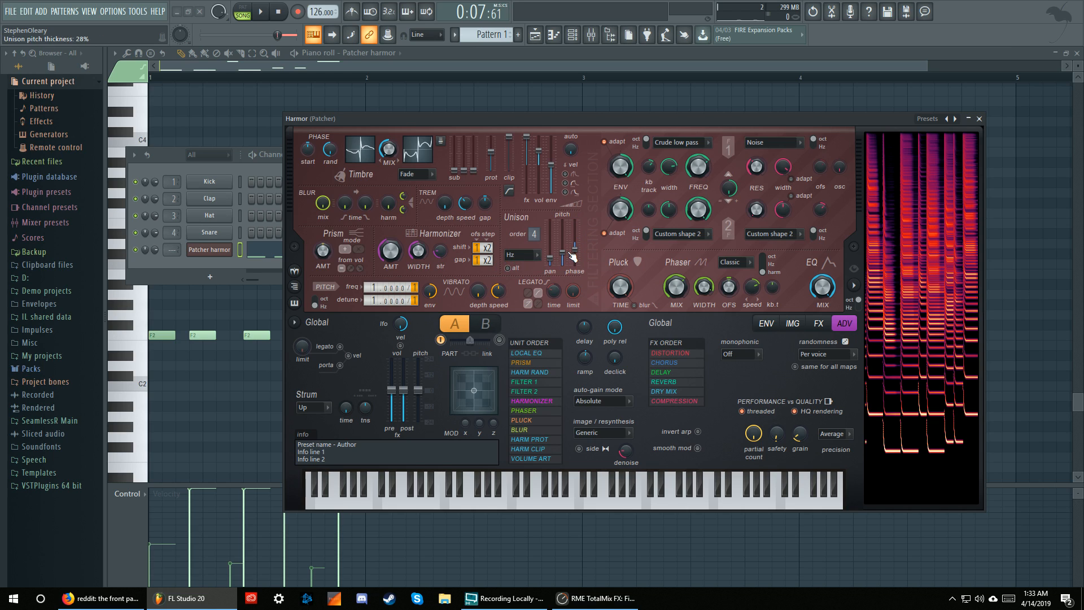
# Bring up the Harmonic unison pitch shape again to review its curve.
pyautogui.click(765, 322)
pyautogui.click(627, 319)
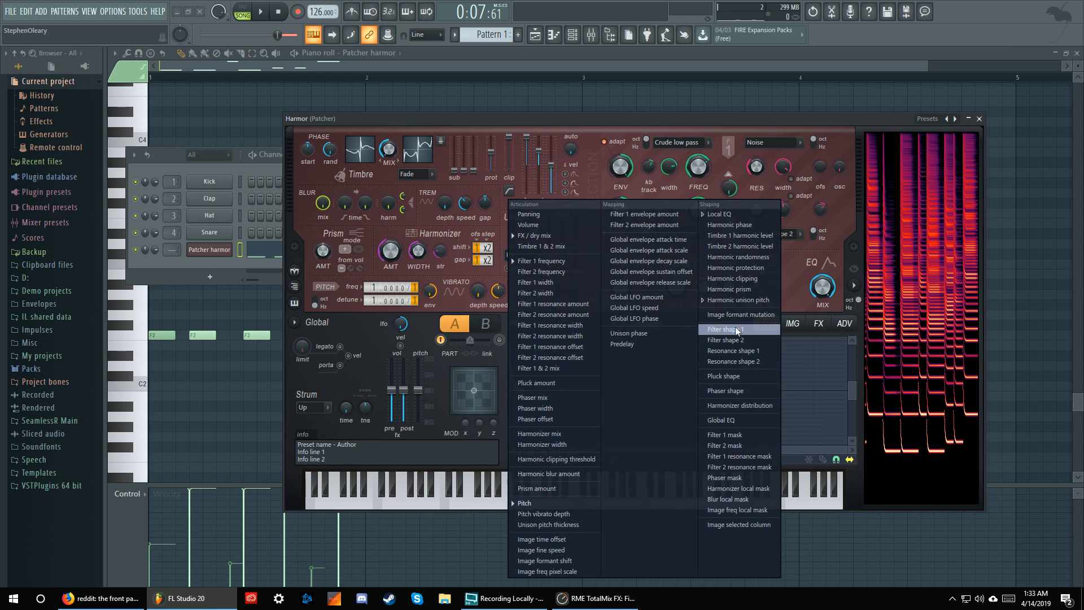
pyautogui.click(740, 300)
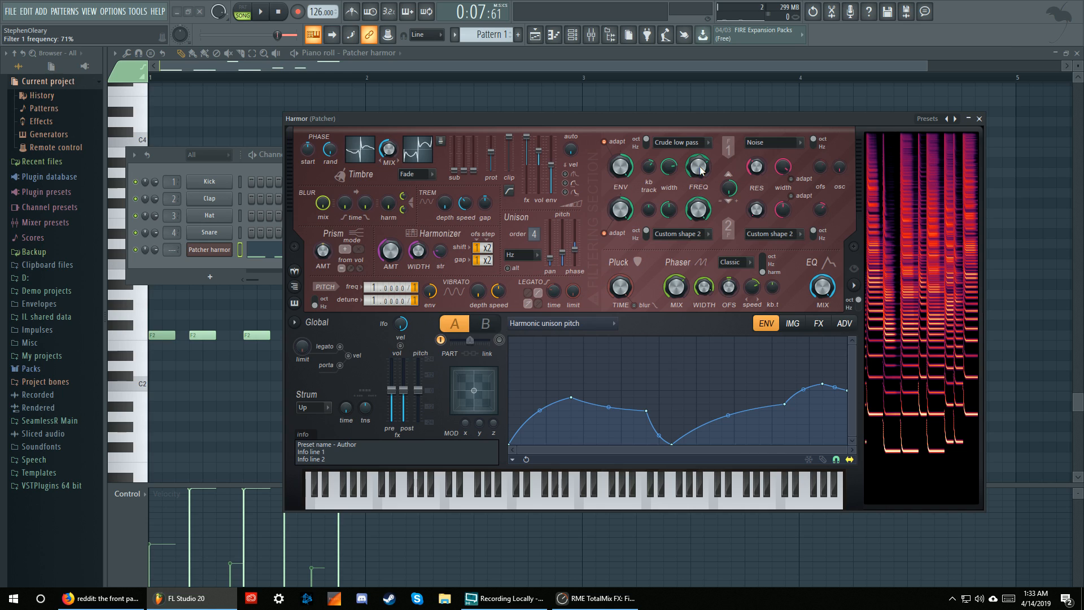
# Adjust the envelope granularity slightly in the advanced settings and show the Filter 1 frequency envelope.
pyautogui.click(844, 323)
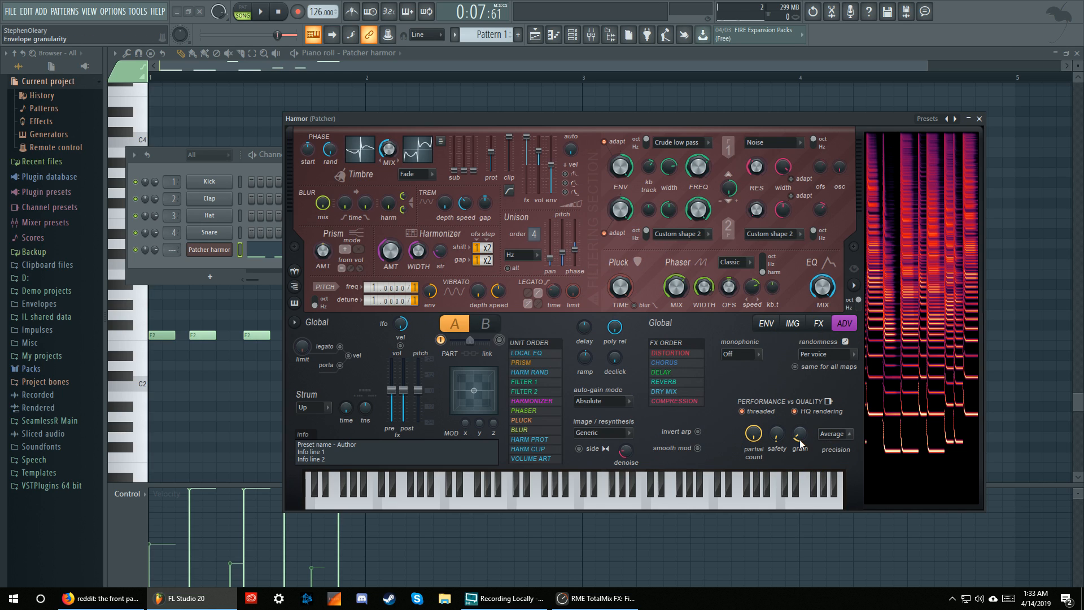
pyautogui.moveTo(800, 437); pyautogui.dragTo(800, 432)
pyautogui.rightClick(692, 173)
pyautogui.click(715, 201)
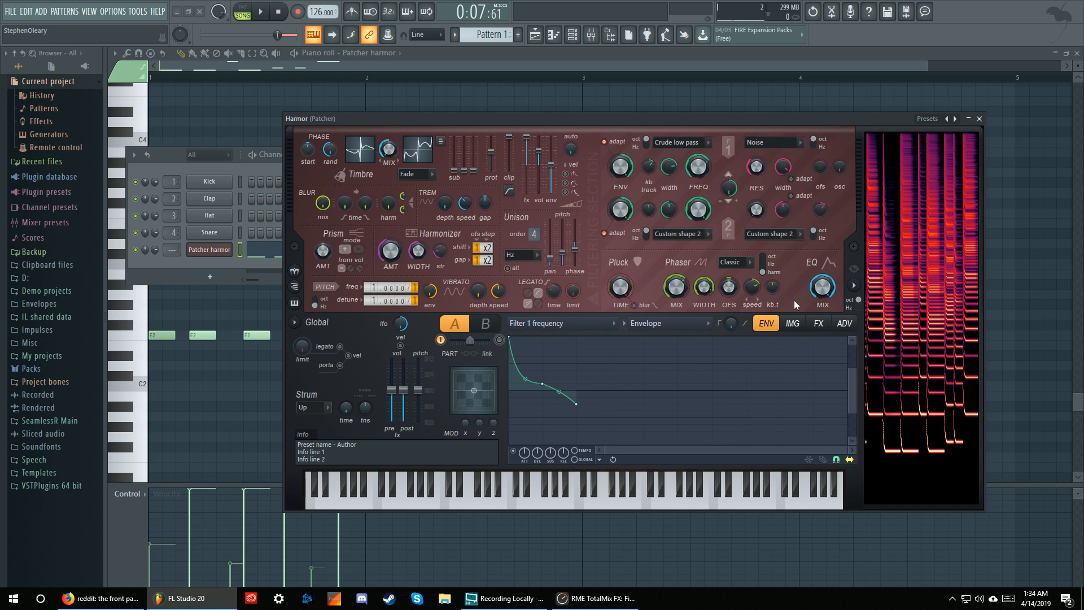
# Move the ramping time up and back down in the advanced settings, returning to the Filter 1 frequency envelope.
pyautogui.click(841, 324)
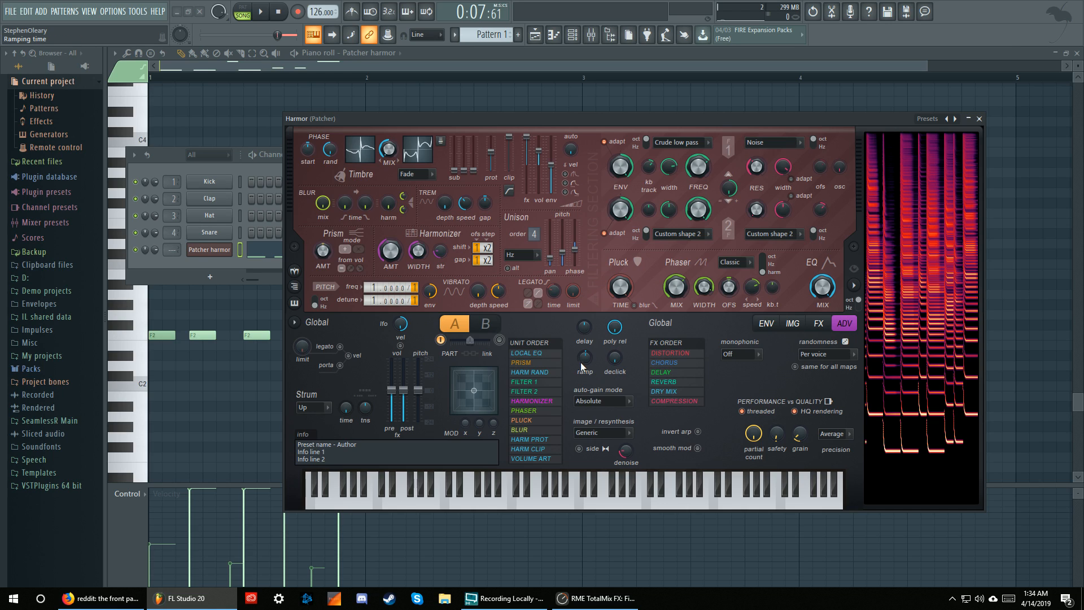
pyautogui.moveTo(585, 362)
pyautogui.mouseDown()
pyautogui.moveTo(585, 347)
pyautogui.moveTo(585, 375)
pyautogui.moveTo(587, 353)
pyautogui.mouseUp()
pyautogui.moveTo(587, 360); pyautogui.dragTo(587, 371)
pyautogui.click(778, 322)
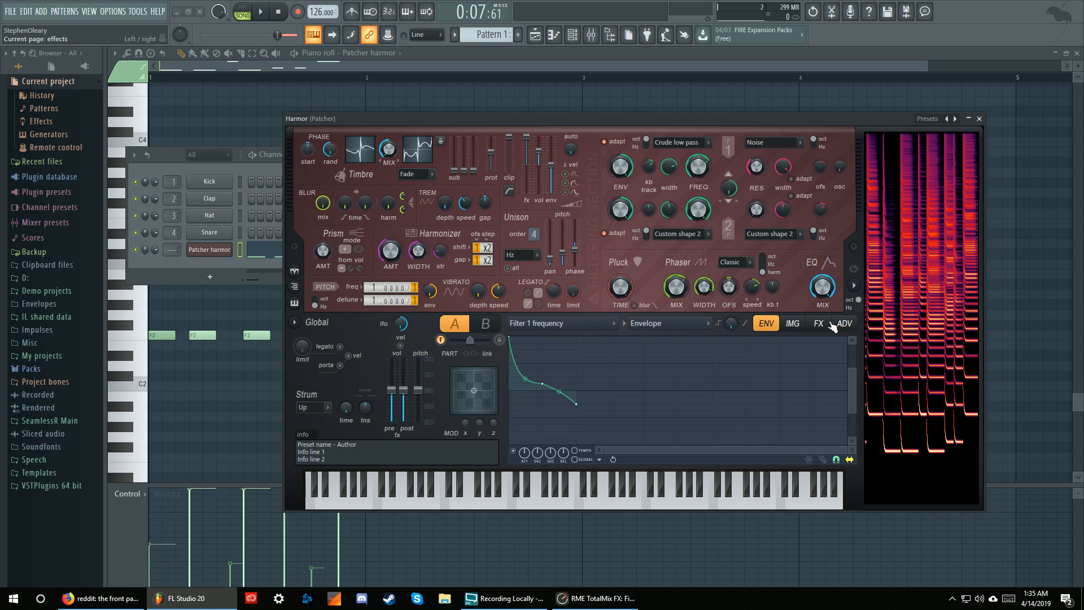
# Play the pattern briefly and review Harmor's effects, advanced and envelope settings.
pyautogui.press('space')
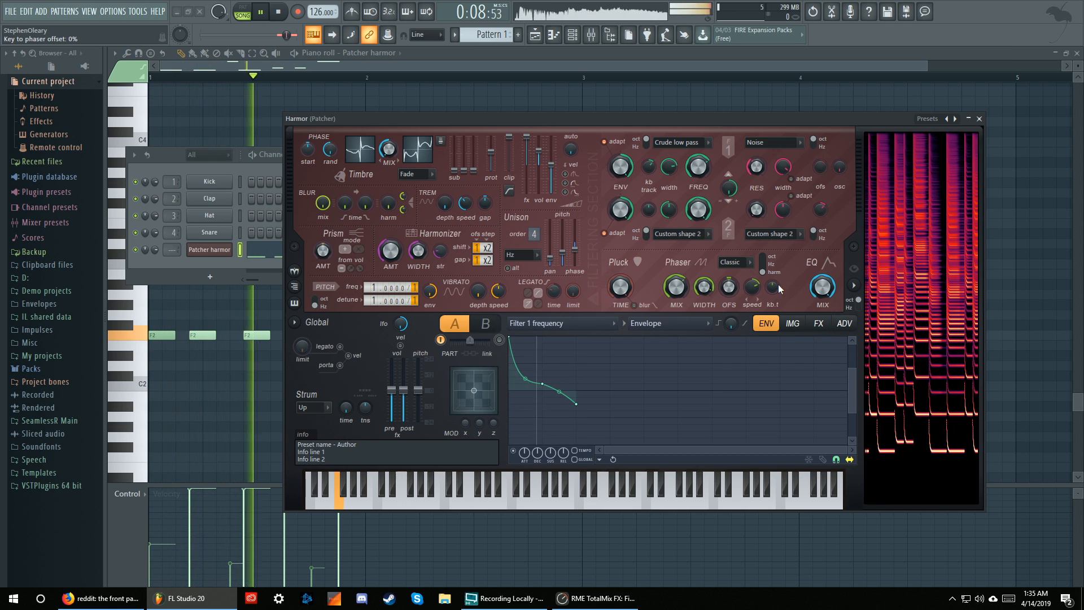
pyautogui.press('space')
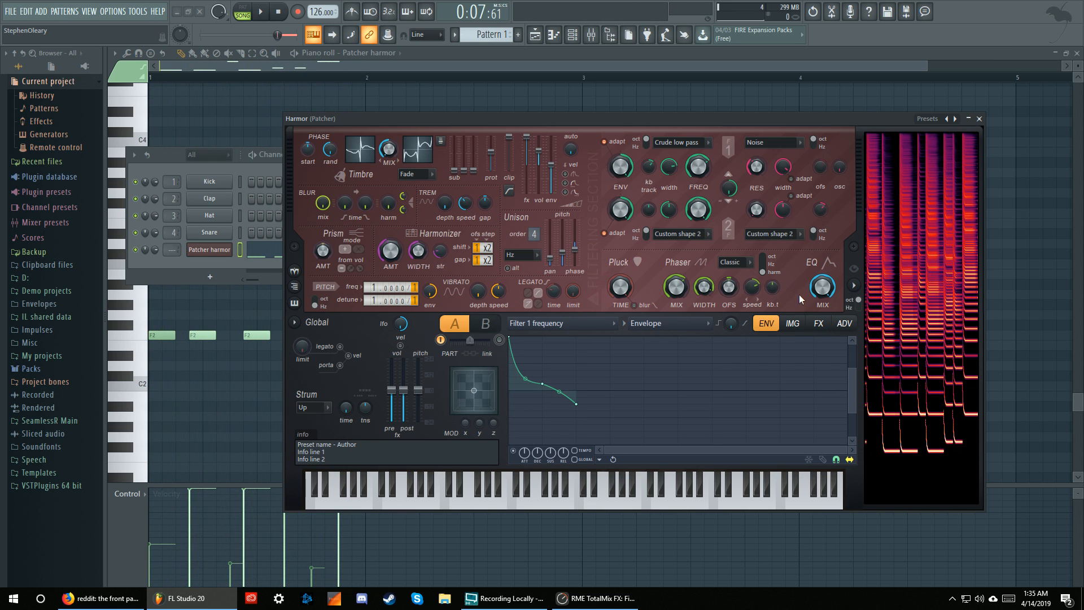
pyautogui.click(818, 323)
pyautogui.click(844, 323)
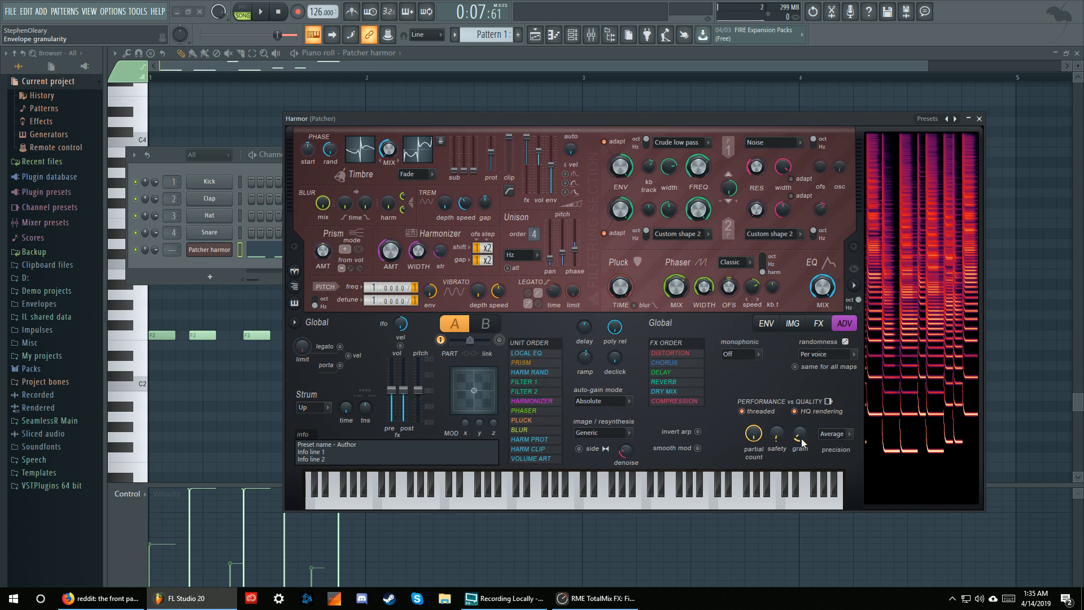
pyautogui.click(766, 323)
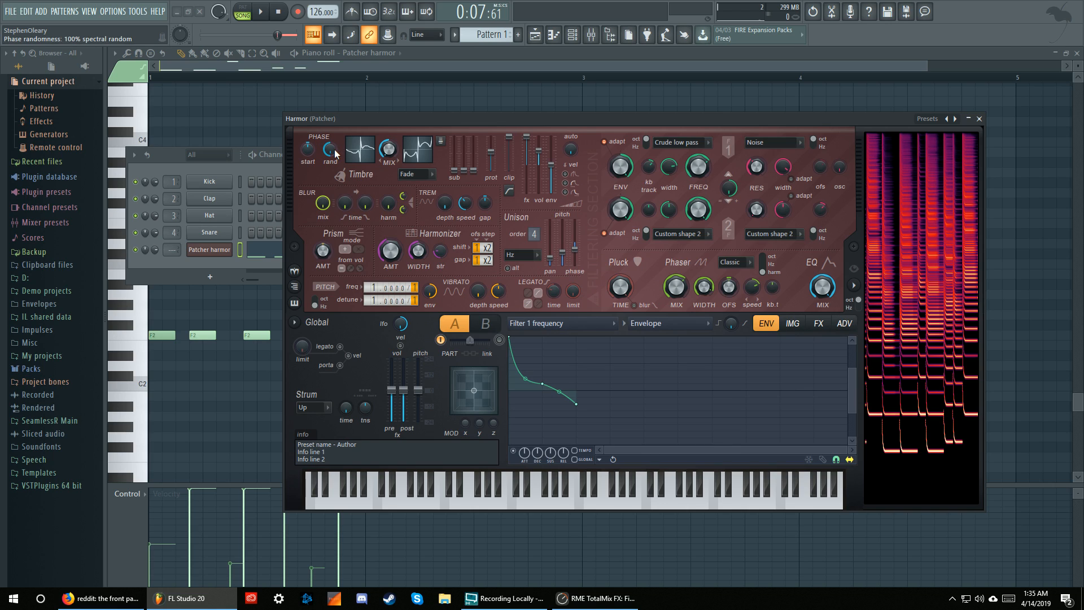
# Adjust Harmor's phase randomness slightly and set the mix of parts A and B to 50%.
pyautogui.moveTo(336, 152)
pyautogui.mouseDown()
pyautogui.moveTo(335, 135)
pyautogui.moveTo(335, 153)
pyautogui.mouseUp()
pyautogui.click(478, 329)
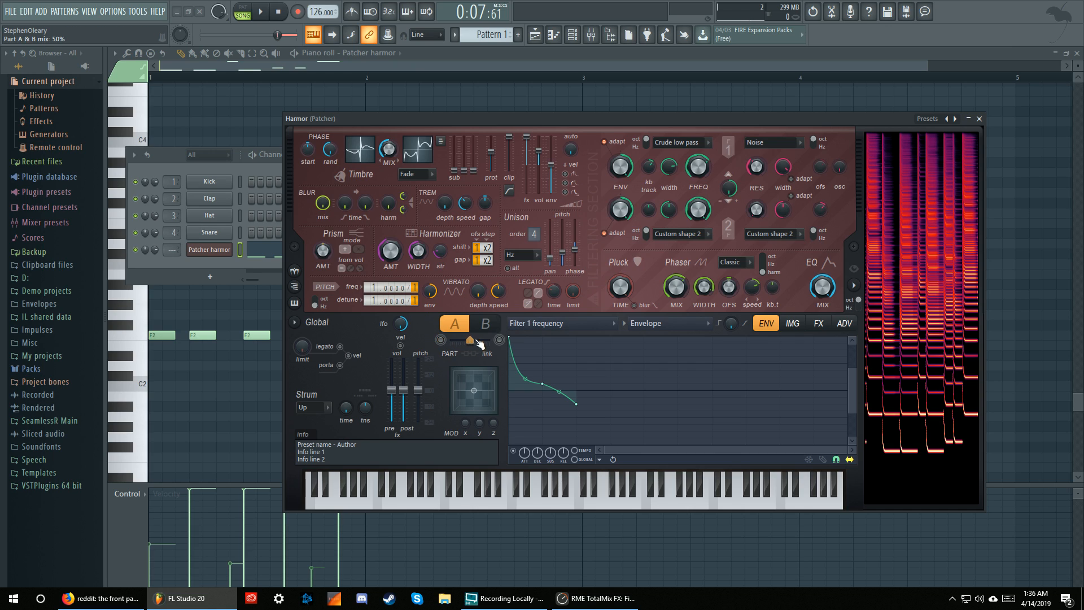
# Play the pattern with Harmor's part B and part A soloed in turn to compare their sounds.
pyautogui.press('space')
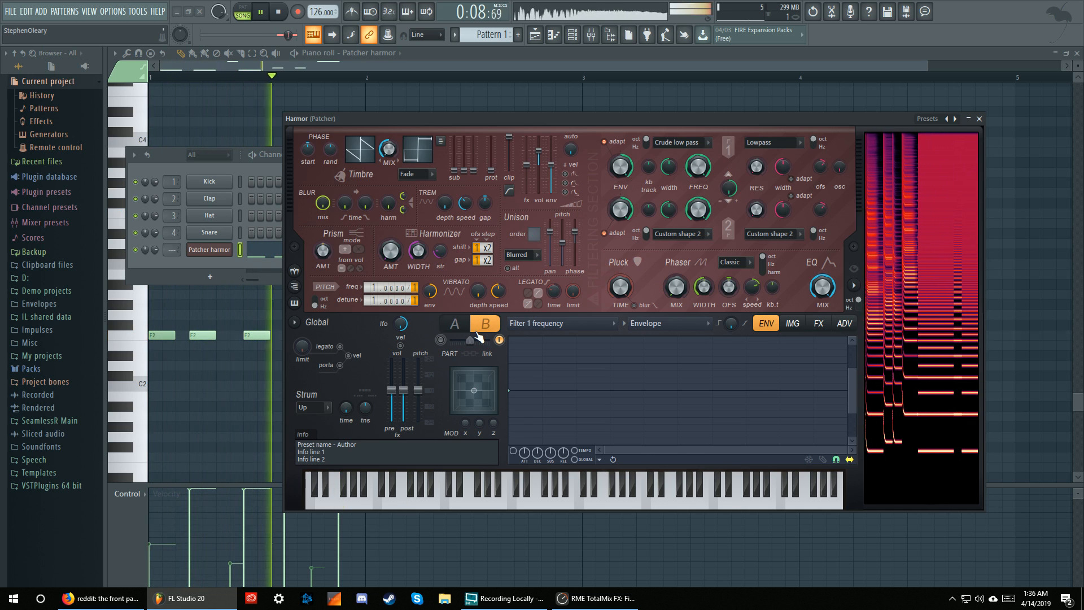
pyautogui.press('space')
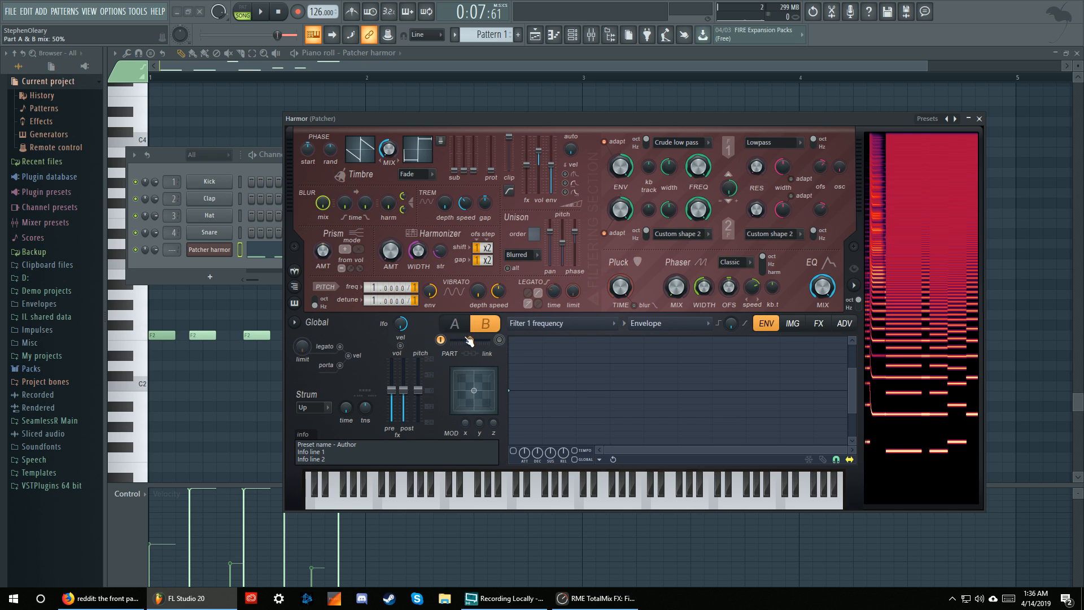
pyautogui.click(454, 324)
pyautogui.press('space')
pyautogui.press('space')
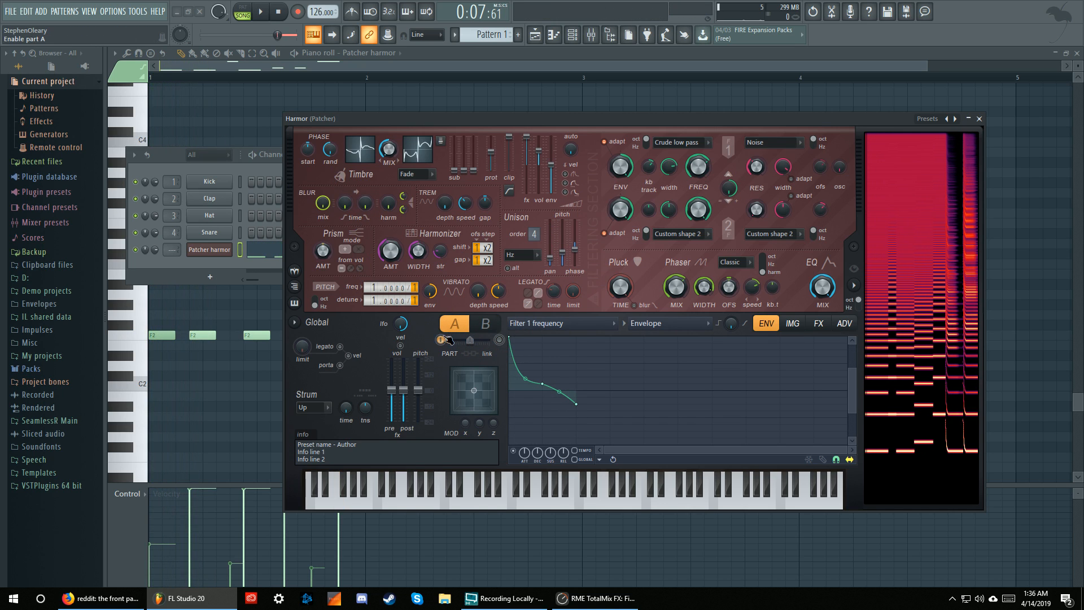
# Solo part B, play the pattern and try its phase randomness around 100% spectral random.
pyautogui.click(499, 339)
pyautogui.press('space')
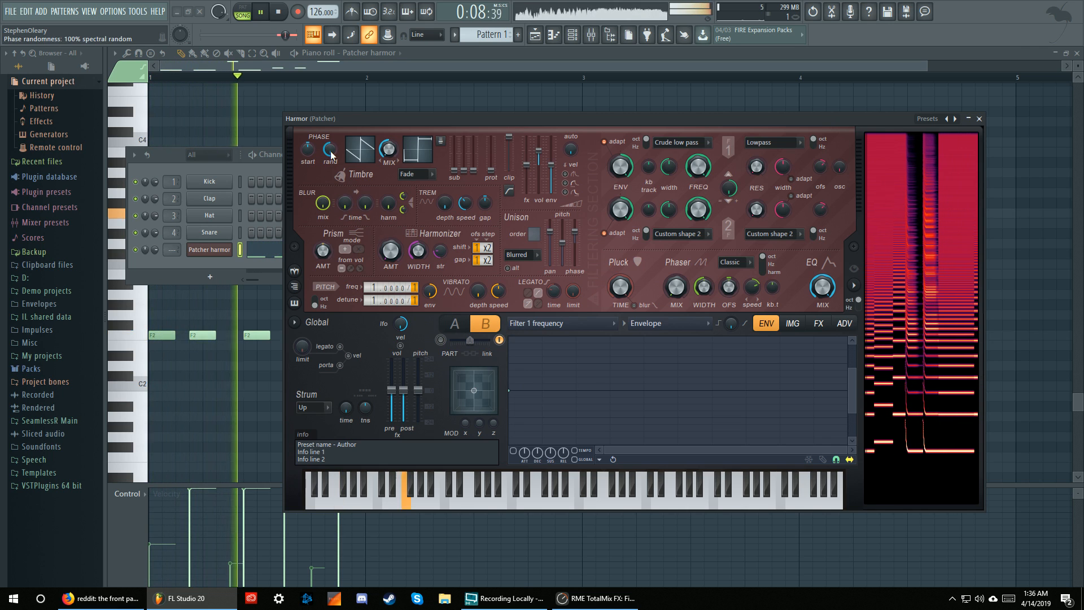
pyautogui.moveTo(330, 156)
pyautogui.mouseDown()
pyautogui.moveTo(331, 169)
pyautogui.moveTo(330, 157)
pyautogui.mouseUp()
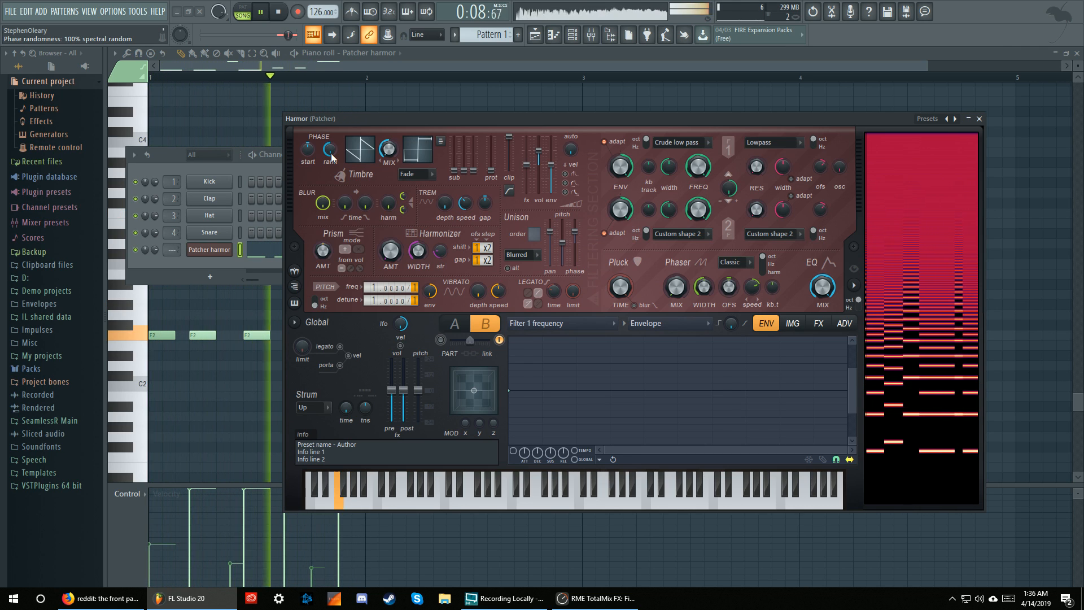
pyautogui.keyDown('alt'); pyautogui.click(331, 156); pyautogui.keyUp('alt')
pyautogui.press('space')
pyautogui.moveTo(332, 157); pyautogui.dragTo(327, 154)
# Show part B's Harmonic phase shape across the full harmonic range, looking briefly at the Timbre 1 harmonic level.
pyautogui.click(559, 323)
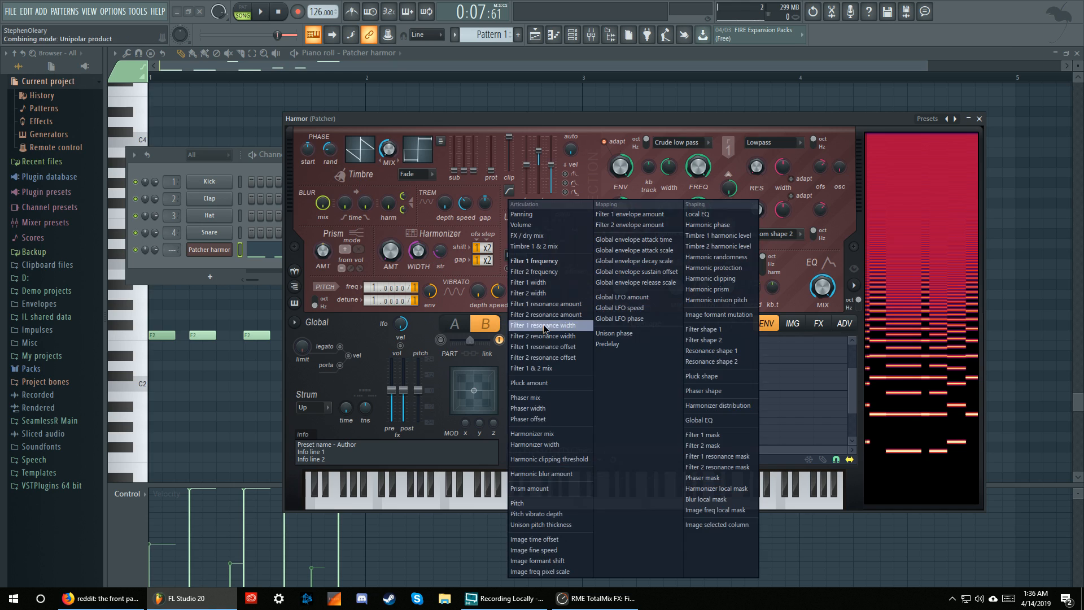
pyautogui.click(723, 226)
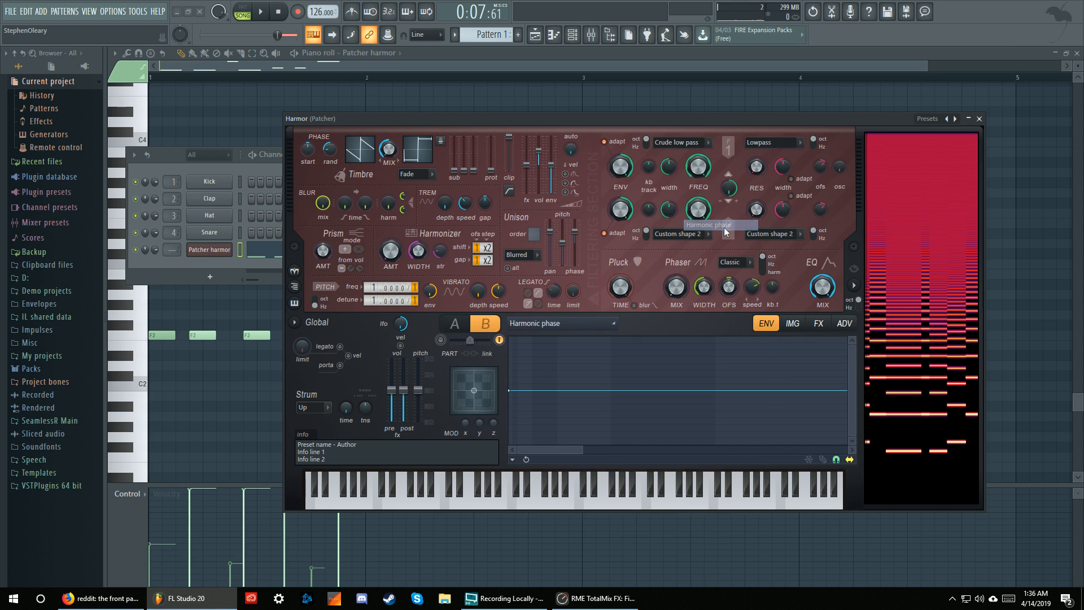
pyautogui.click(352, 153)
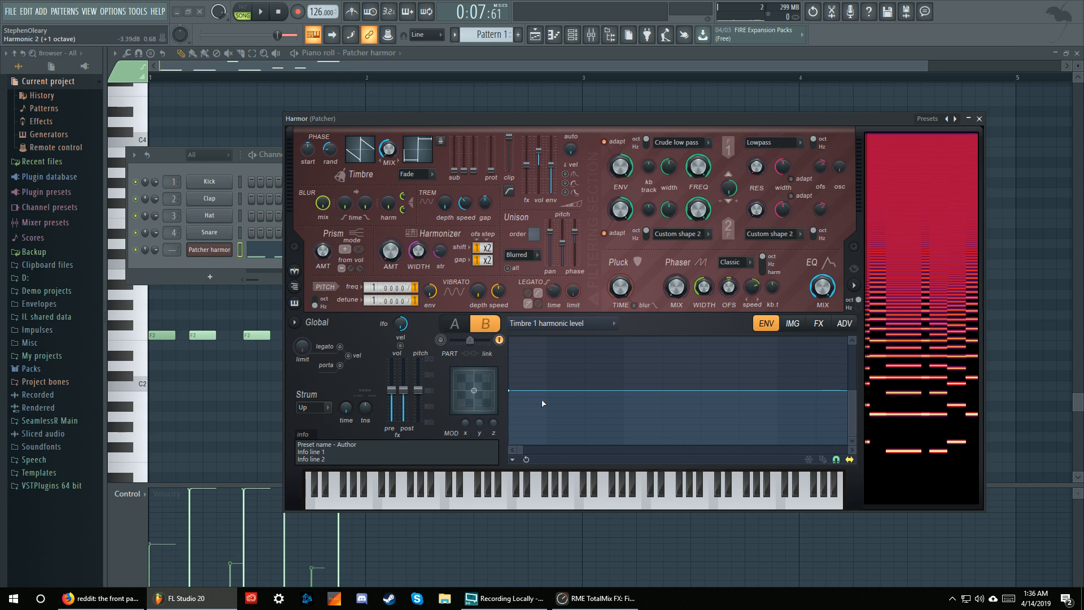
pyautogui.click(559, 323)
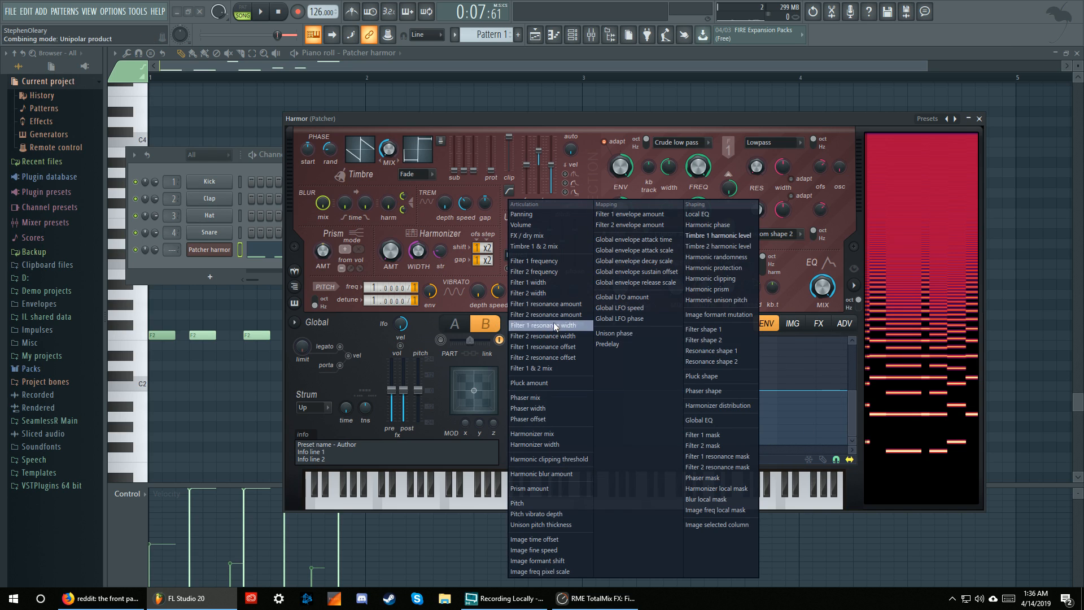
pyautogui.click(723, 226)
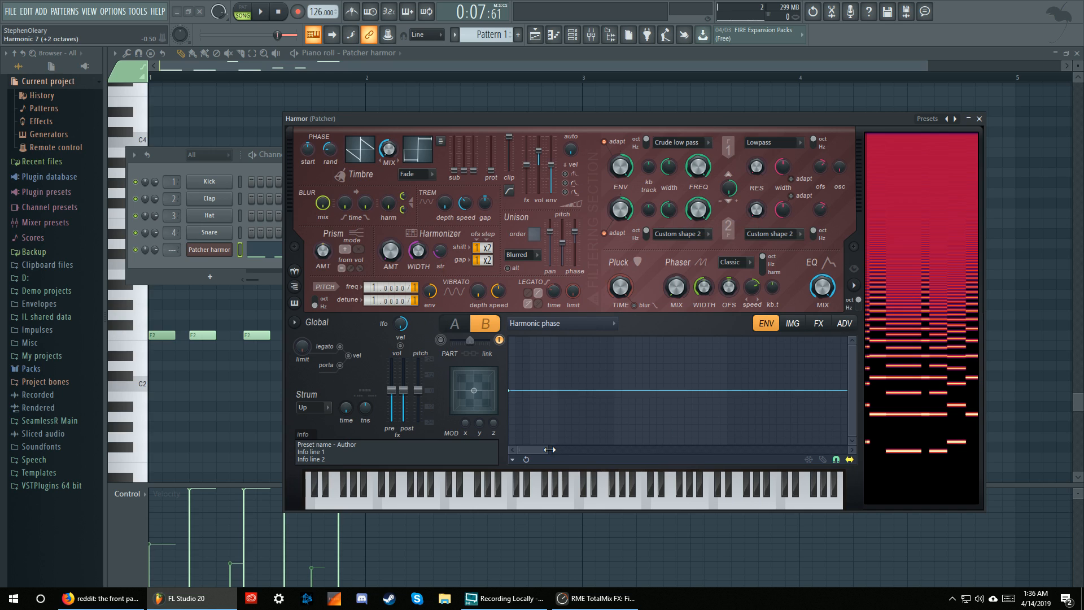
pyautogui.moveTo(524, 455); pyautogui.dragTo(854, 466)
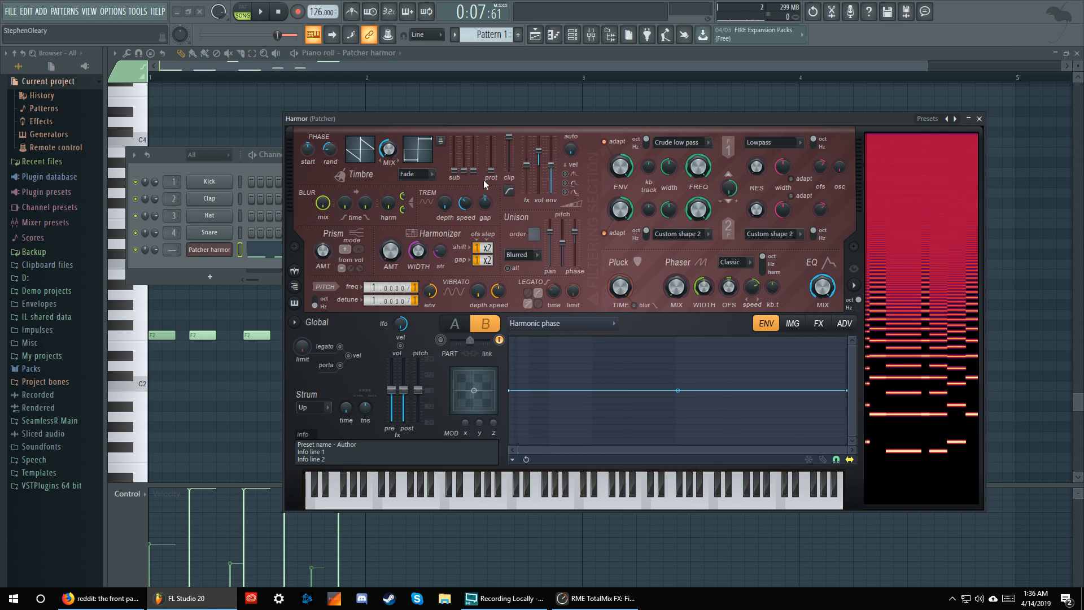
# Move part B's phase randomness up and back down, solo part A and play the pattern.
pyautogui.moveTo(335, 152); pyautogui.dragTo(335, 124)
pyautogui.moveTo(326, 160); pyautogui.dragTo(326, 186)
pyautogui.click(450, 340)
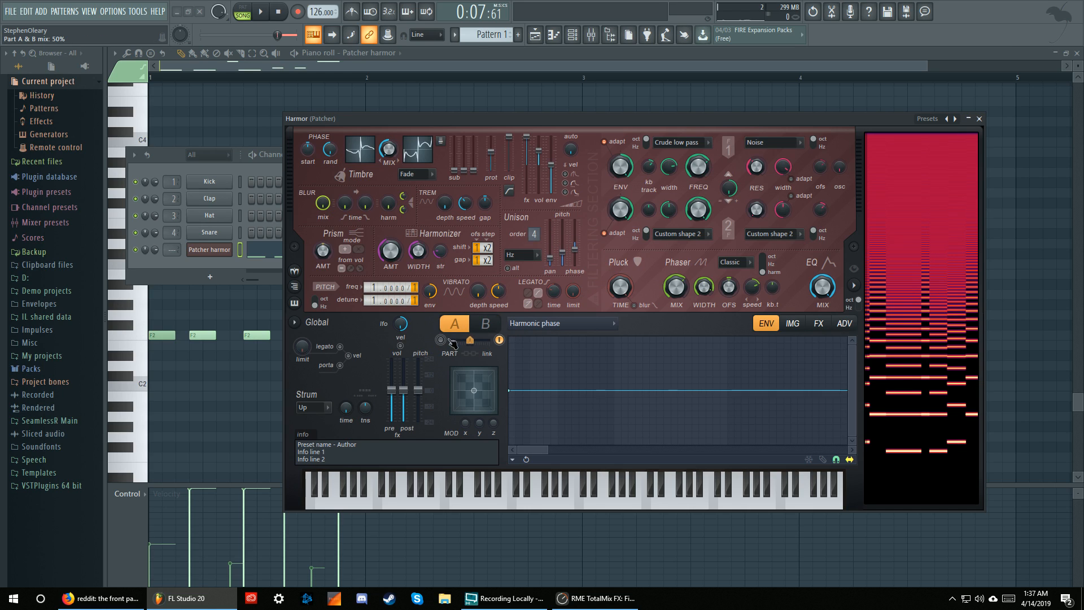
pyautogui.press('space')
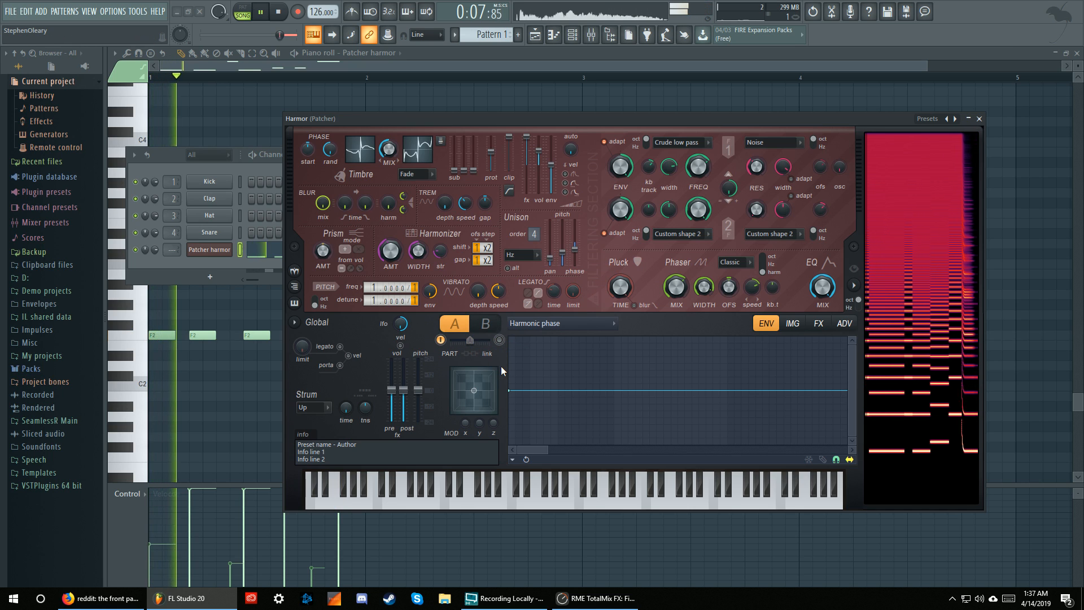
pyautogui.press('space')
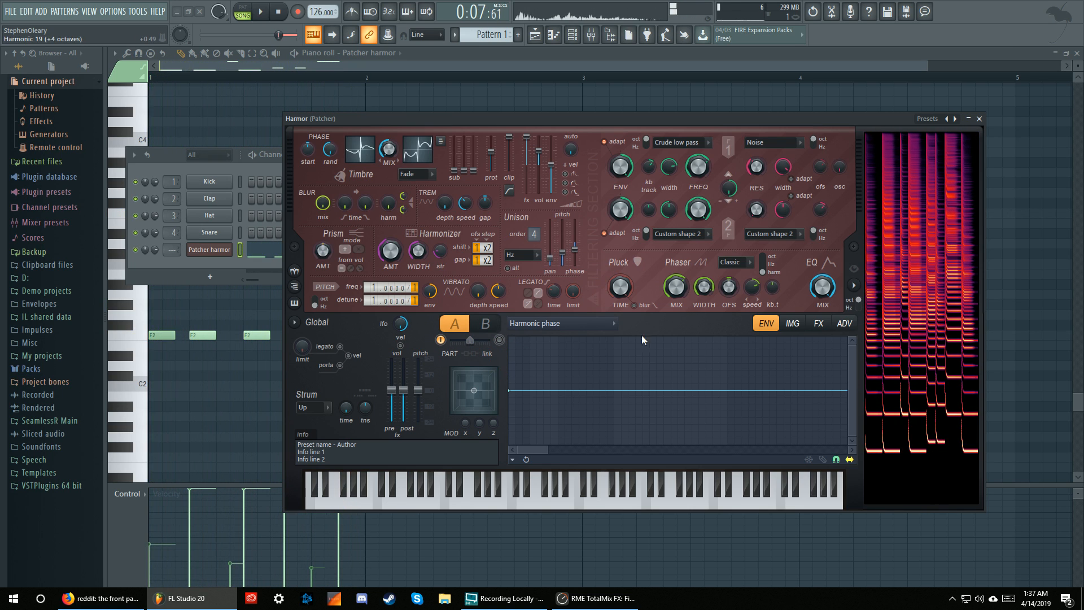
# Review part A's effects settings and open the envelope that controls its FX / dry mix.
pyautogui.click(818, 323)
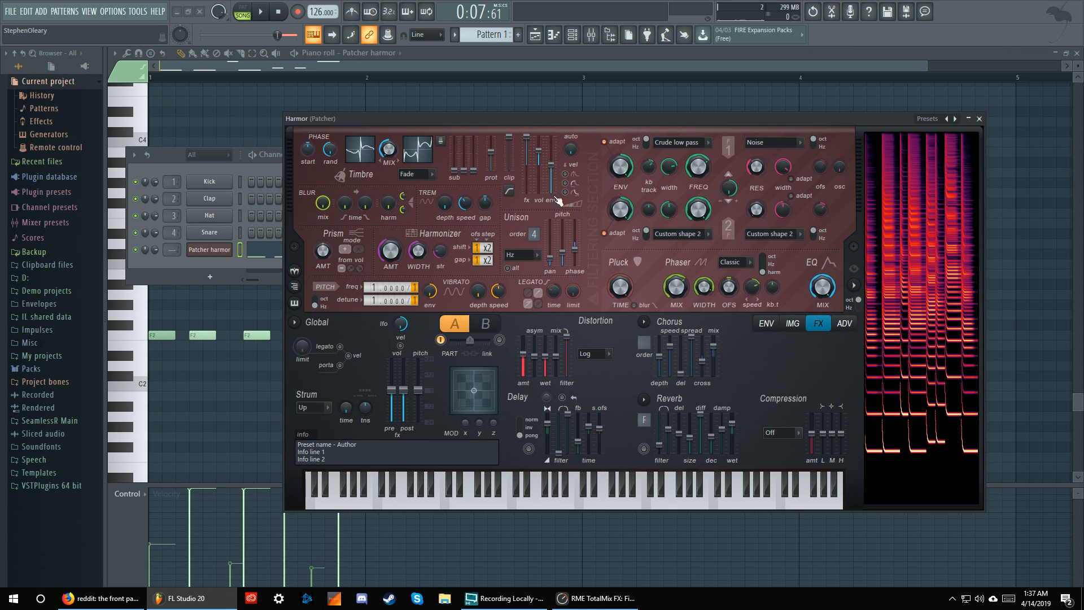
pyautogui.moveTo(527, 144)
pyautogui.mouseDown()
pyautogui.moveTo(527, 189)
pyautogui.moveTo(529, 140)
pyautogui.mouseUp()
pyautogui.moveTo(526, 137)
pyautogui.mouseDown()
pyautogui.moveTo(529, 196)
pyautogui.moveTo(527, 137)
pyautogui.mouseUp()
pyautogui.rightClick(527, 137)
pyautogui.click(542, 166)
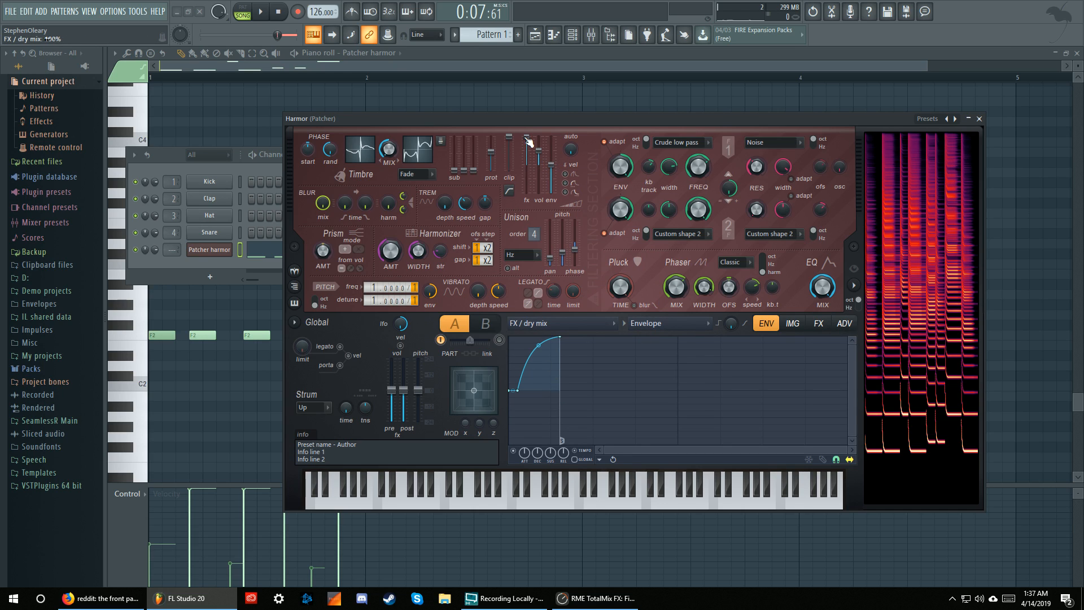
# Sweep the FX / dry mix down and back to 100%, and play the pattern to hear its envelope.
pyautogui.moveTo(527, 137)
pyautogui.mouseDown()
pyautogui.moveTo(526, 169)
pyautogui.moveTo(531, 141)
pyautogui.mouseUp()
pyautogui.moveTo(526, 137); pyautogui.dragTo(526, 160)
pyautogui.moveTo(526, 192); pyautogui.dragTo(527, 136)
pyautogui.press('space')
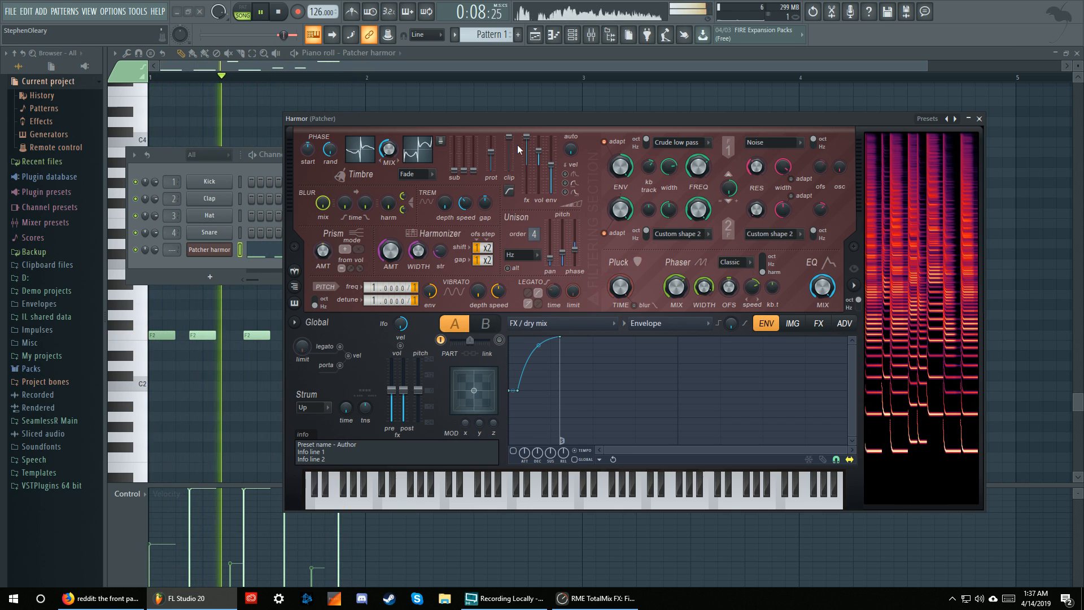
pyautogui.moveTo(526, 136)
pyautogui.mouseDown()
pyautogui.moveTo(529, 169)
pyautogui.moveTo(526, 140)
pyautogui.mouseUp()
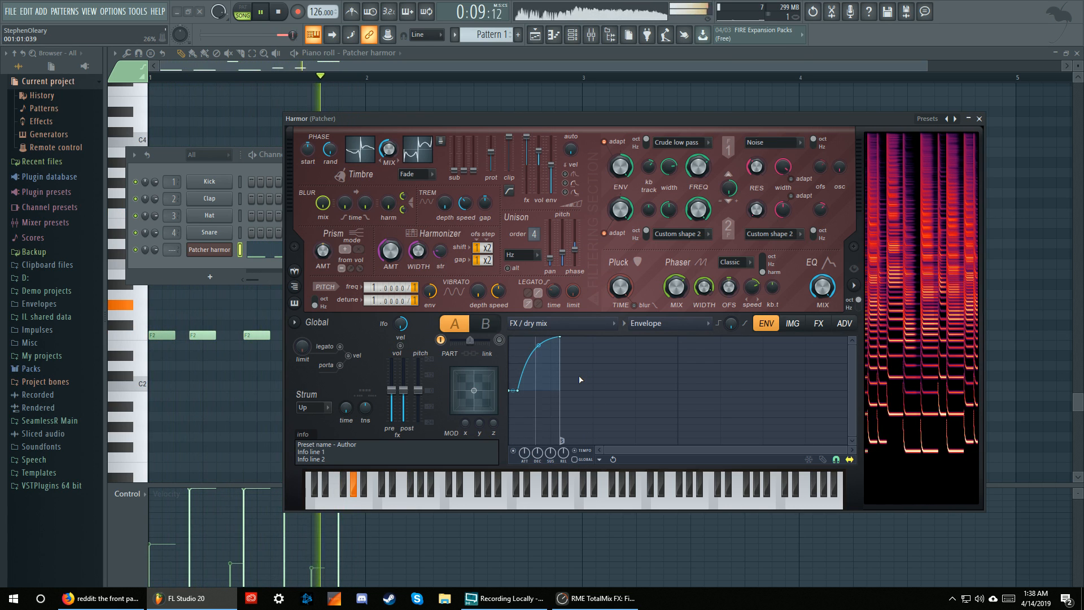
pyautogui.press('space')
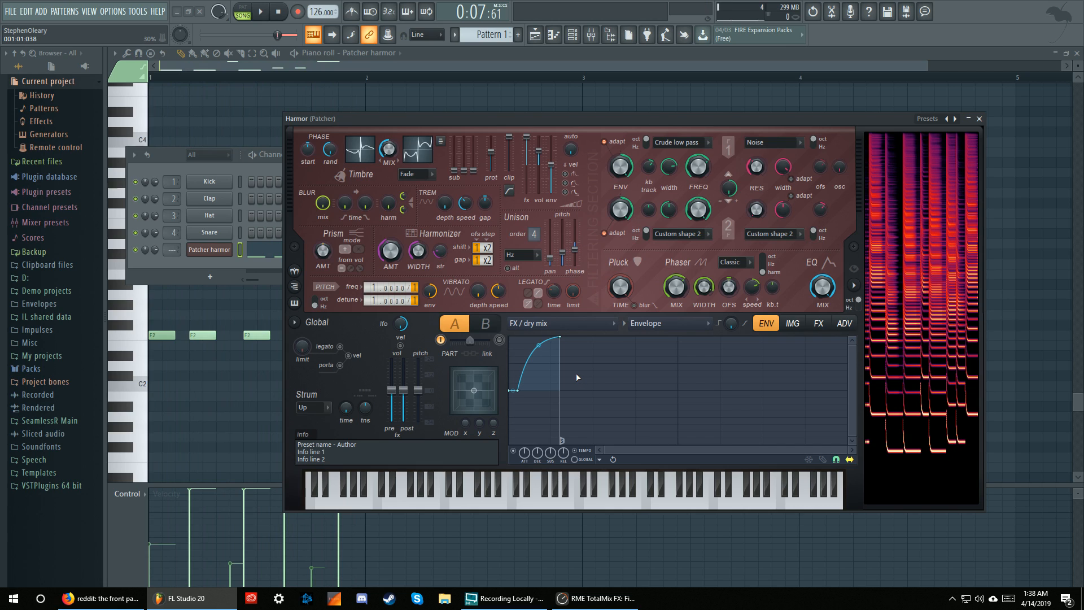
# Revisit the effects settings and show part A's Harmonic protection shape.
pyautogui.click(819, 325)
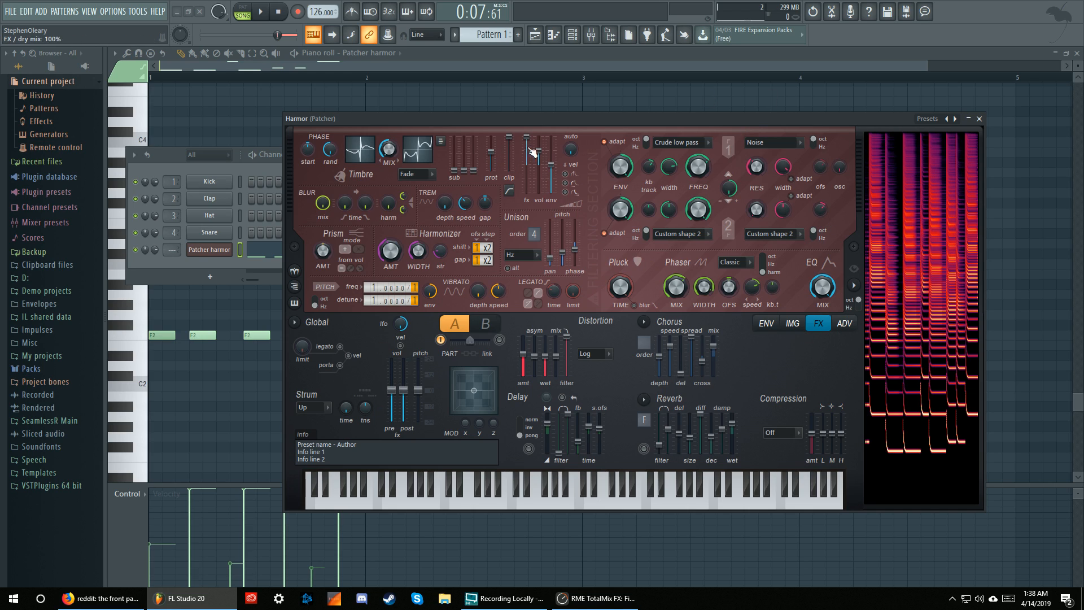
pyautogui.click(766, 324)
pyautogui.click(544, 324)
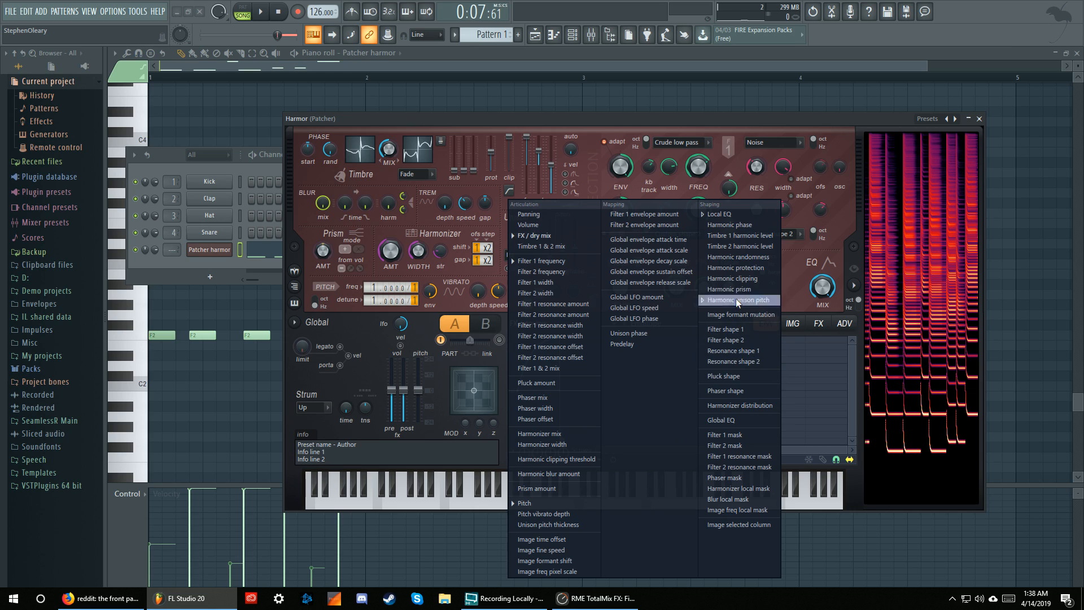
pyautogui.click(735, 267)
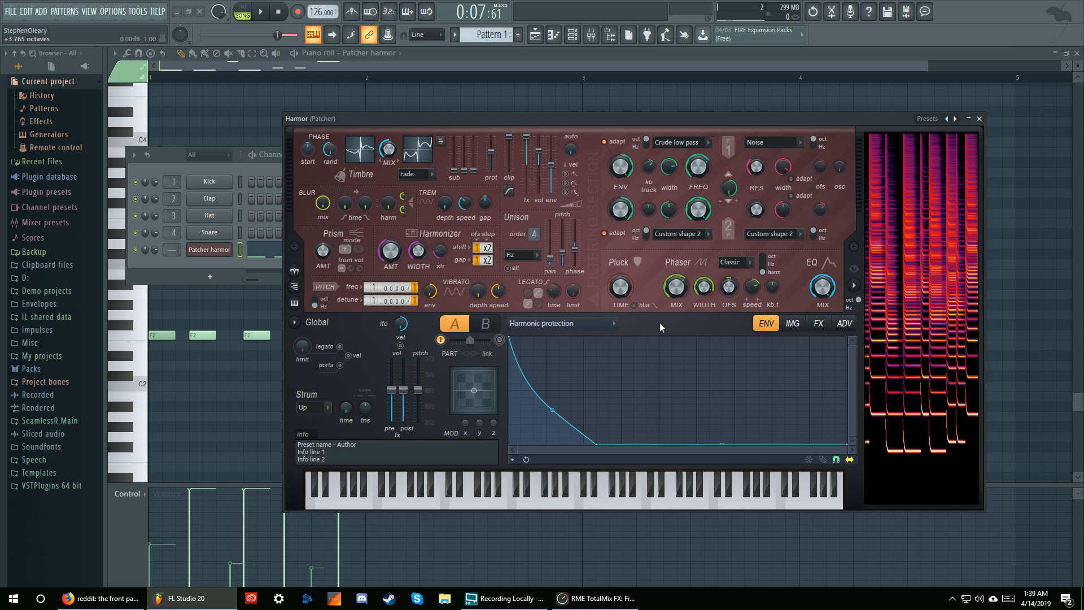
# Look at the effects settings once more and close Harmor to reveal the Patcher map.
pyautogui.click(819, 323)
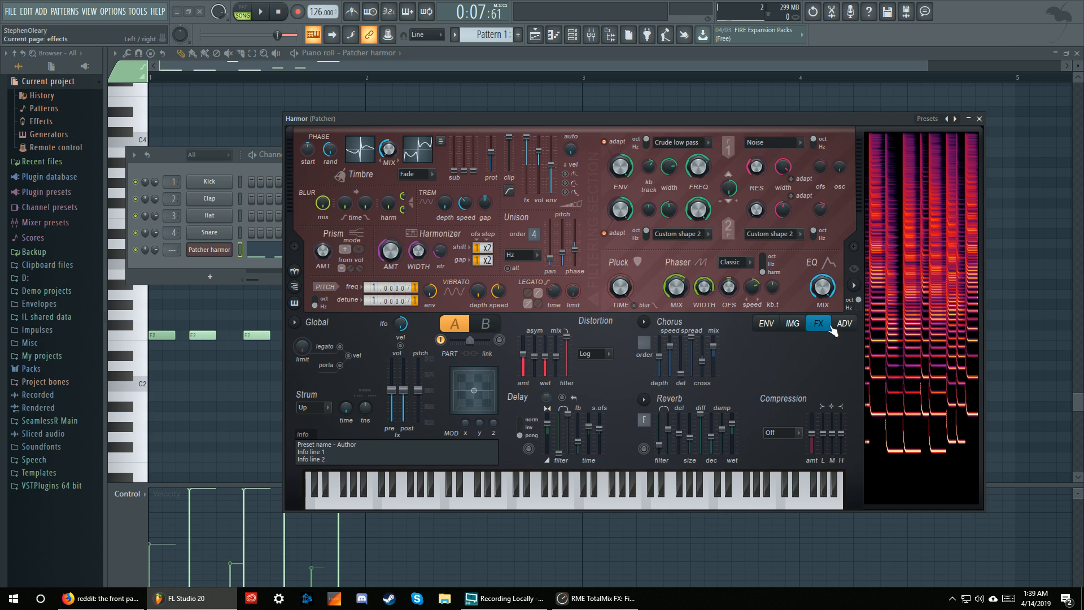
pyautogui.click(968, 119)
pyautogui.click(967, 118)
pyautogui.click(978, 118)
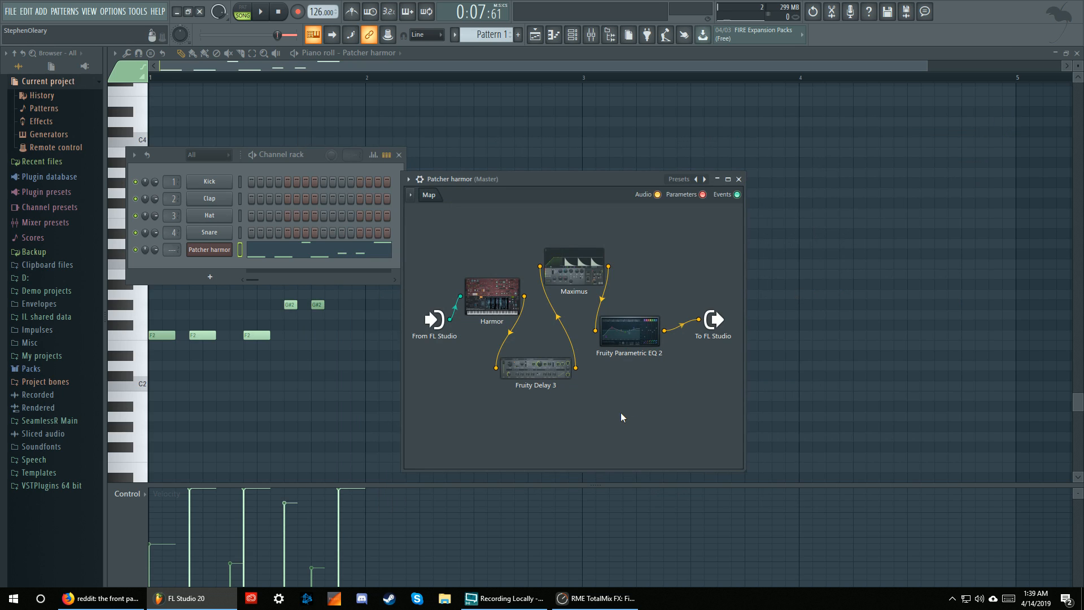
# Reopen Harmor from the Patcher map and review its advanced, image and envelope settings.
pyautogui.doubleClick(491, 298)
pyautogui.click(843, 323)
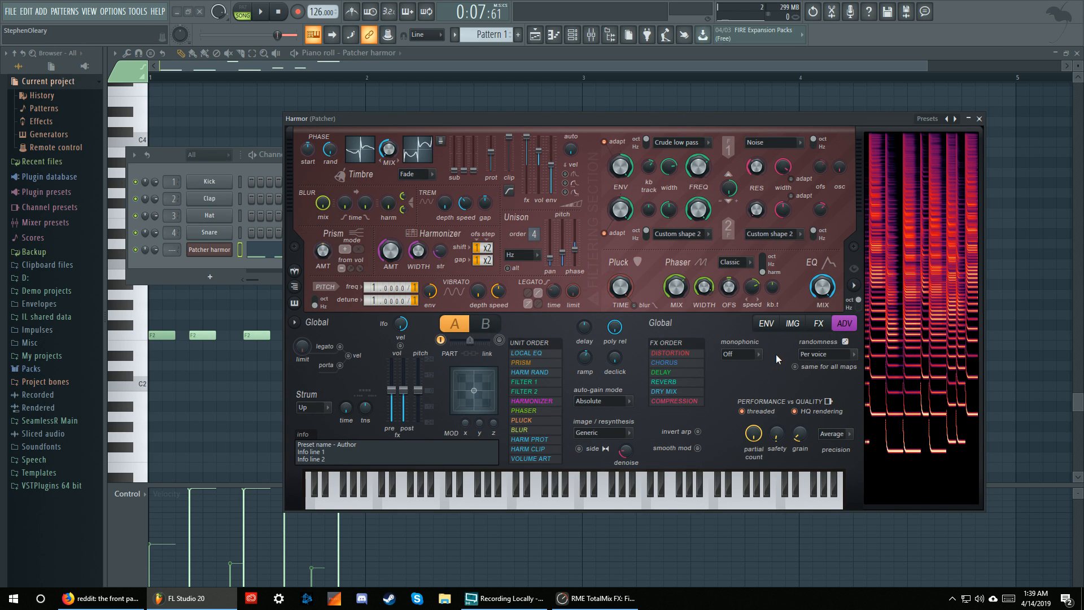
pyautogui.click(792, 325)
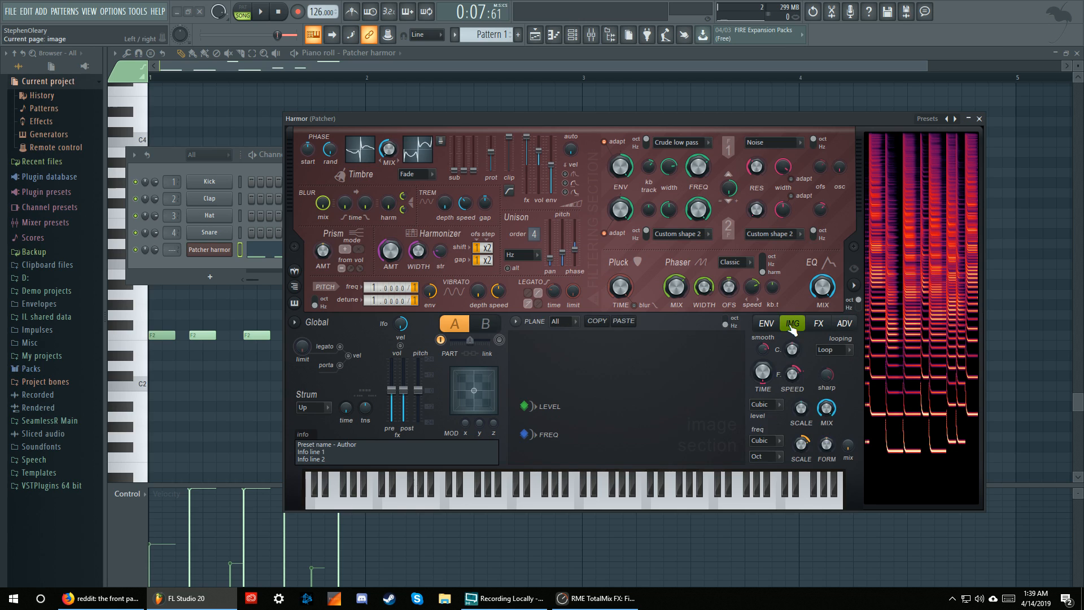
pyautogui.click(766, 324)
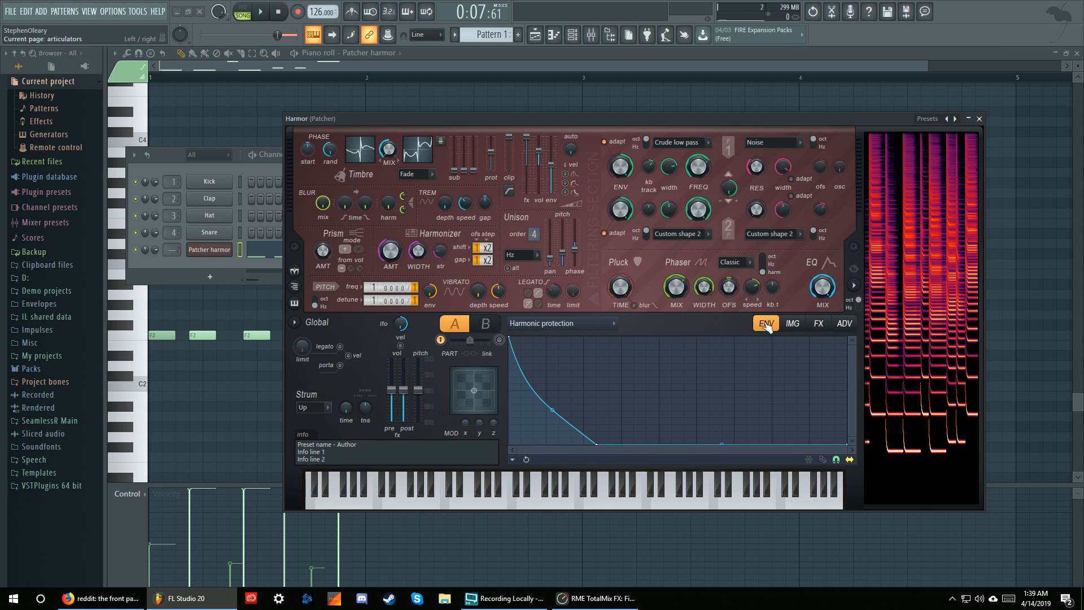
# Move the Harmor window aside, bring up the Patcher harmor map and reposition its window.
pyautogui.moveTo(472, 122); pyautogui.dragTo(521, 117)
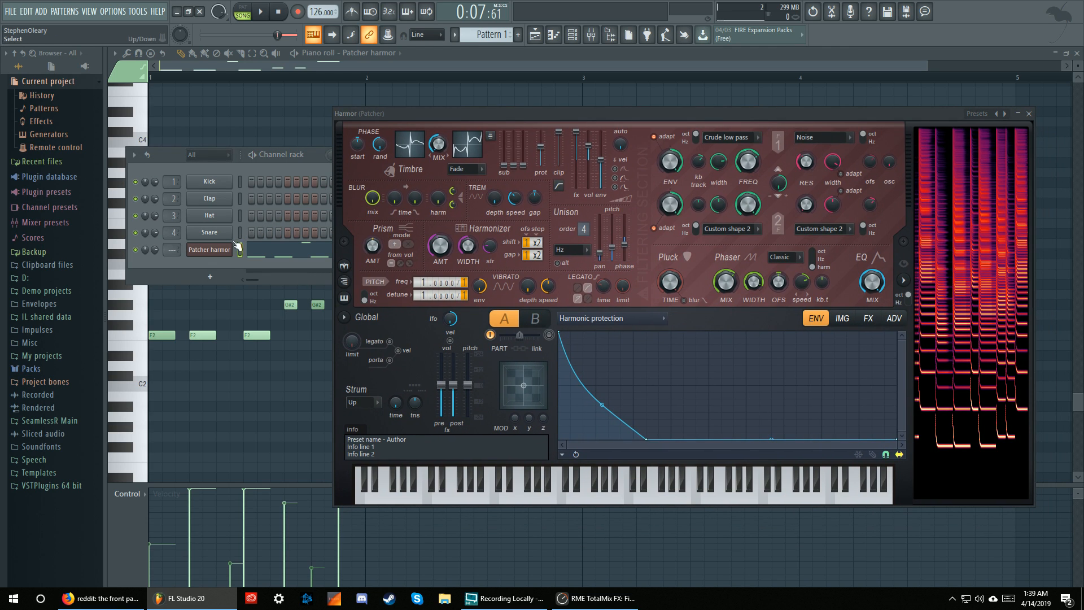
pyautogui.click(222, 254)
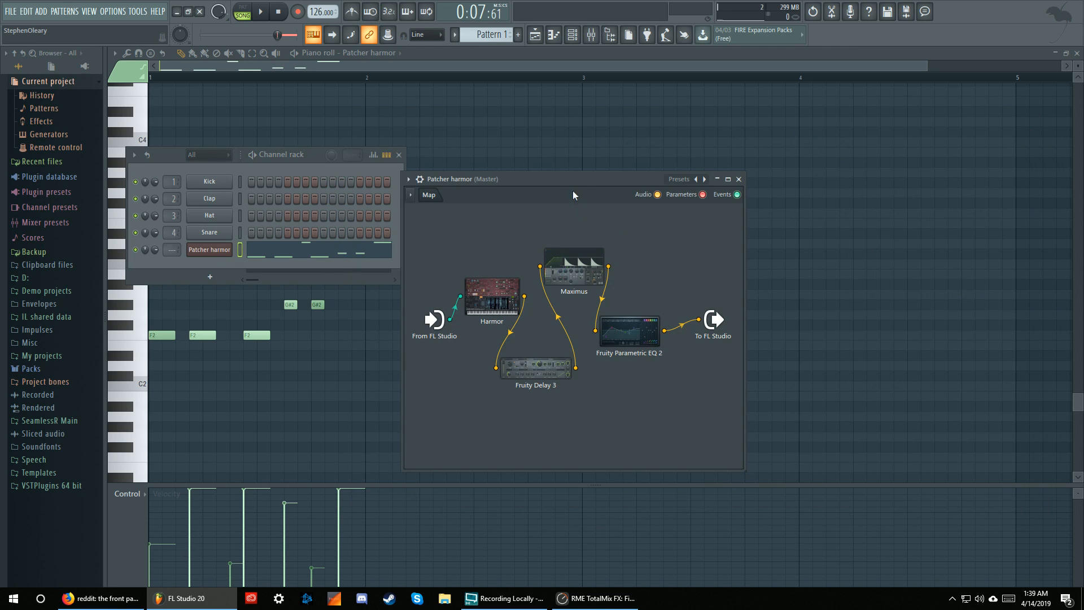
pyautogui.moveTo(566, 175); pyautogui.dragTo(605, 140)
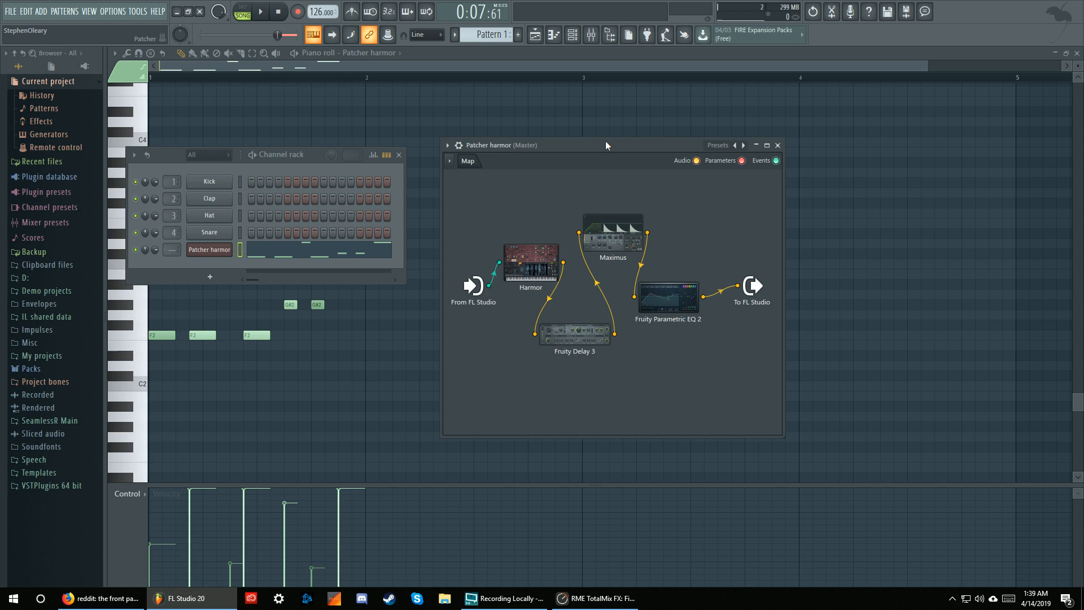